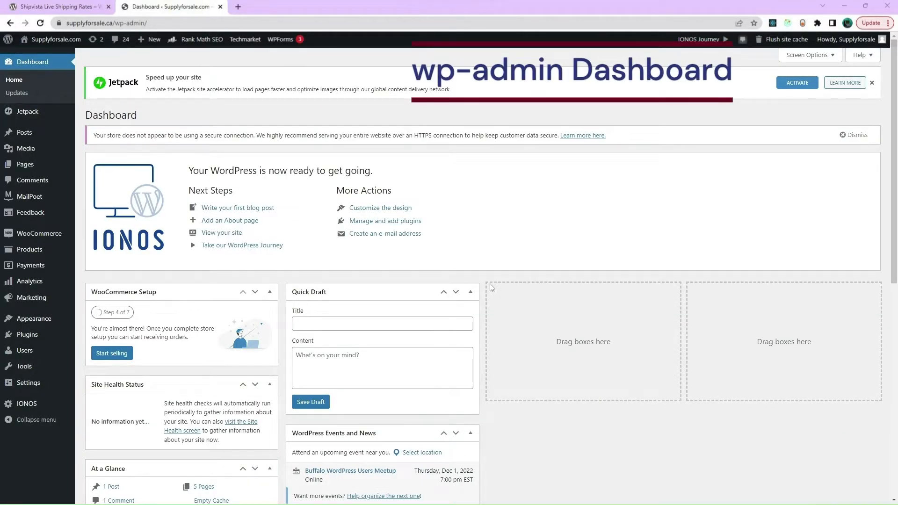
Search for the shipvista plugin in the WordPress plugin catalogue, then install and activate Shipvista Live Shipping Rates.
{"action": "mouse_move", "coordinate": [31, 337]}
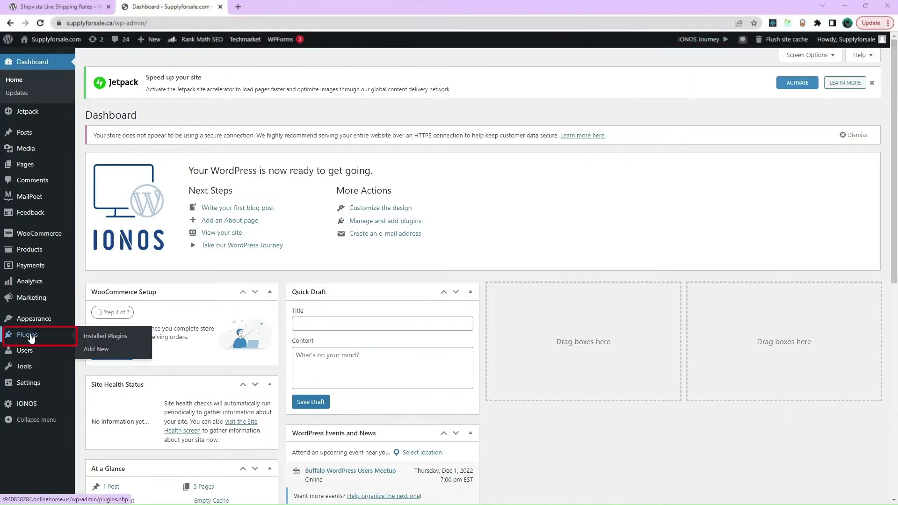
{"action": "left_click", "coordinate": [31, 338]}
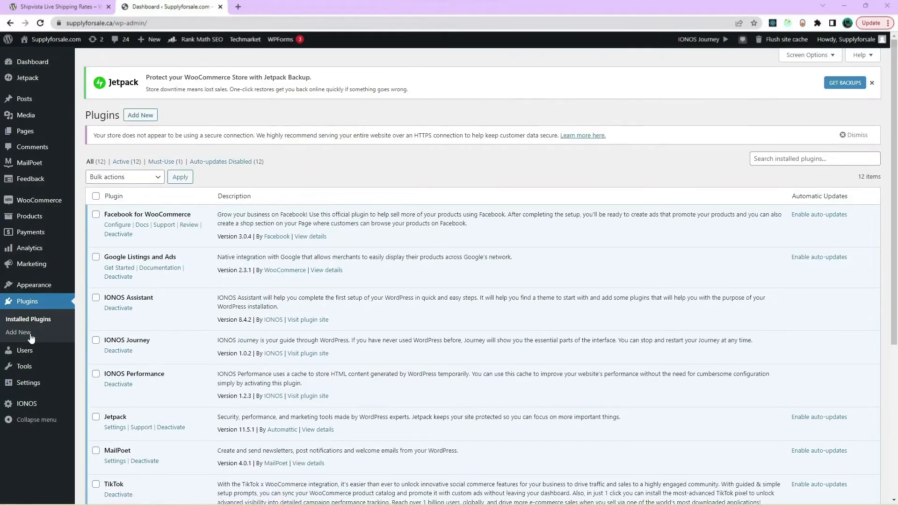
{"action": "left_click", "coordinate": [135, 121]}
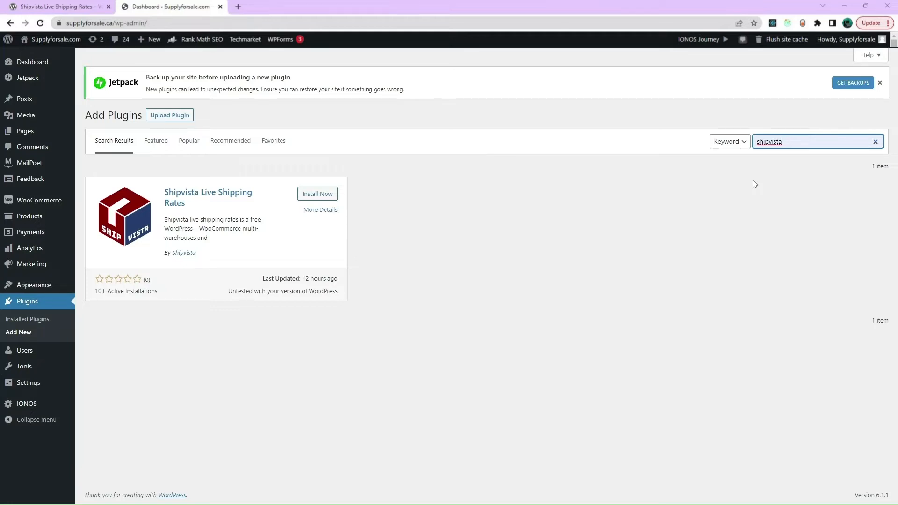
{"action": "left_click", "coordinate": [317, 194]}
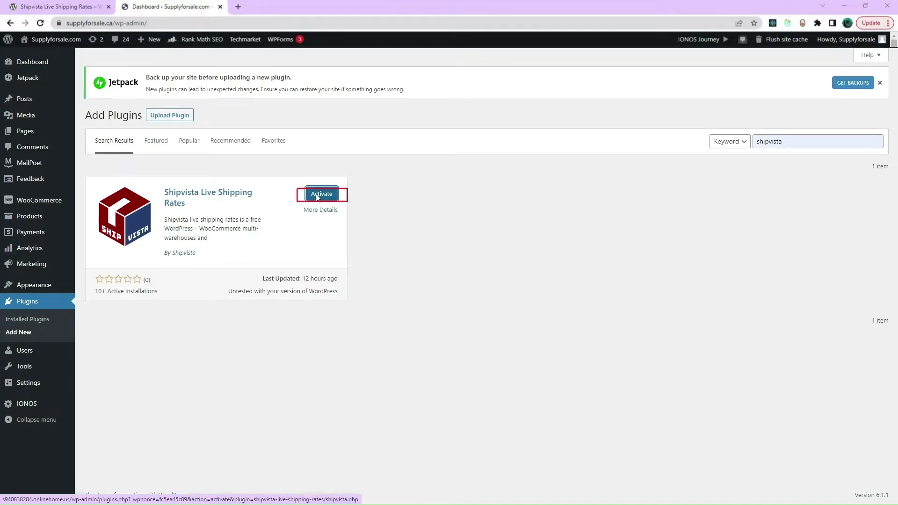
{"action": "left_click", "coordinate": [317, 195]}
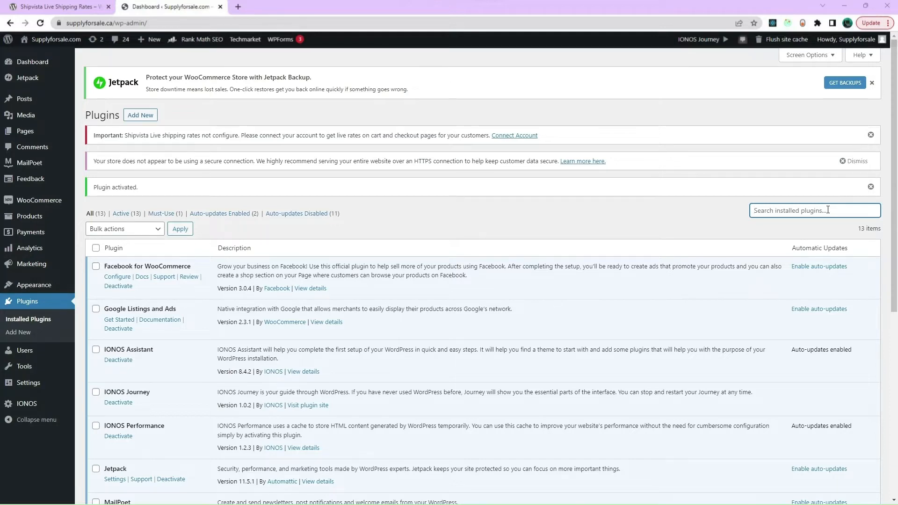
Filter the installed plugins by "shipvista" and open the Shipvista live shipping rates section of WooCommerce's shipping settings.
{"action": "left_click", "coordinate": [828, 210]}
{"action": "type", "text": "shipvista"}
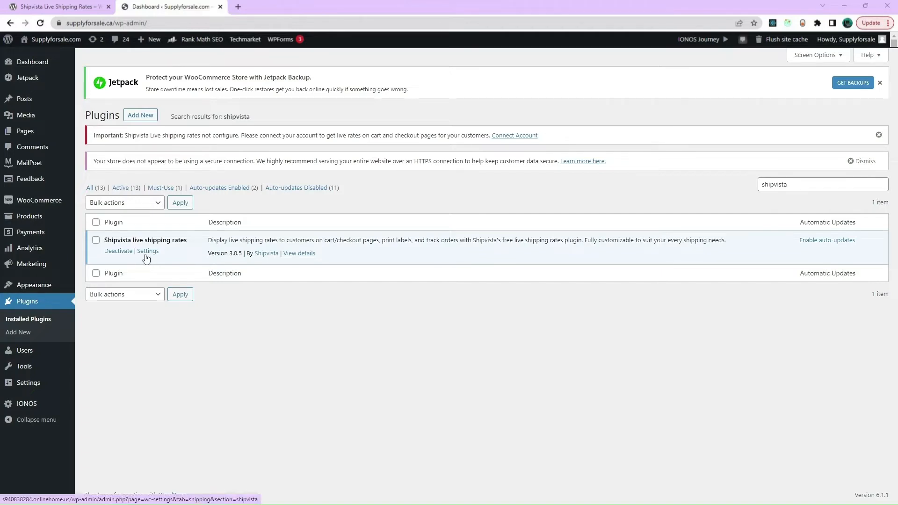
{"action": "mouse_move", "coordinate": [42, 205]}
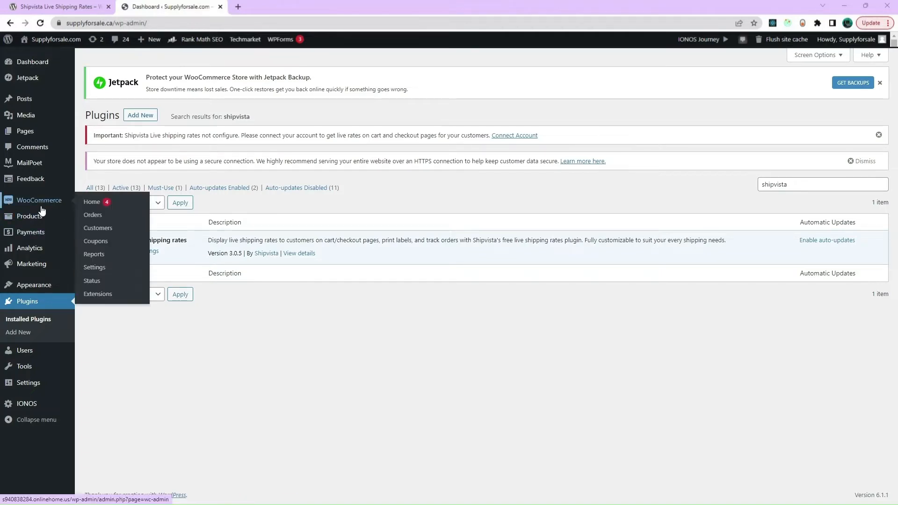
{"action": "left_click", "coordinate": [97, 268]}
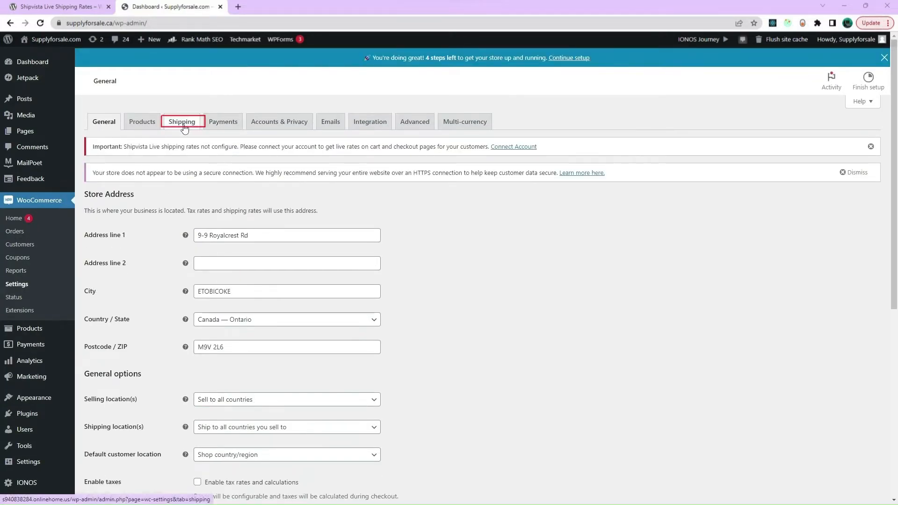
{"action": "left_click", "coordinate": [183, 124]}
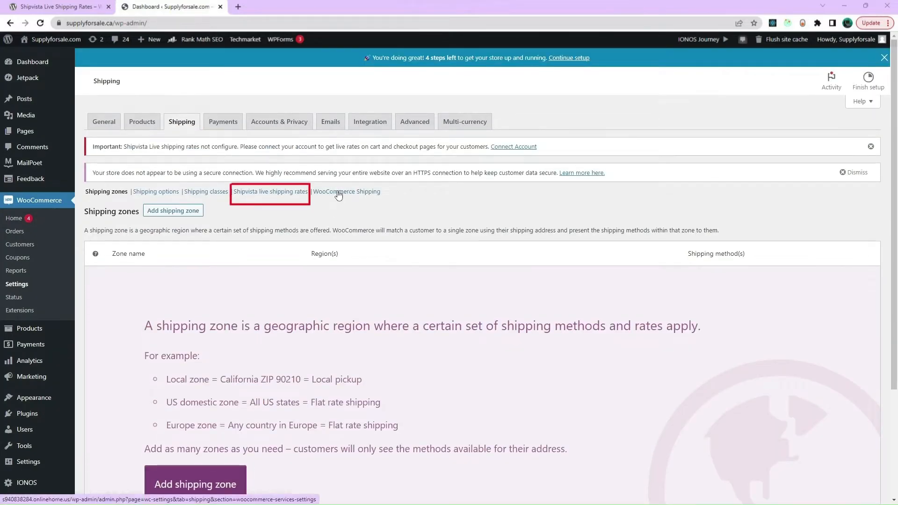
{"action": "left_click", "coordinate": [263, 195]}
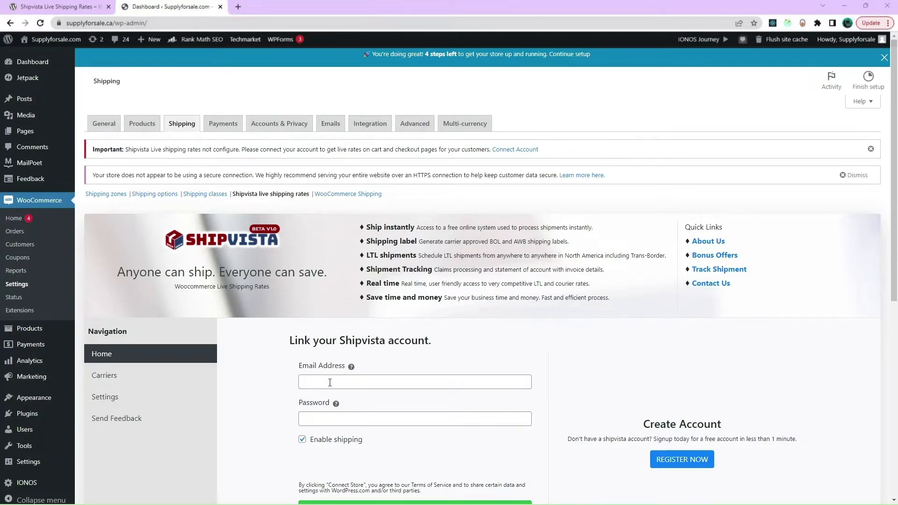
Link the Shipvista account by entering the account's email address and password, and connect the store.
{"action": "scroll", "coordinate": [330, 383], "scroll_direction": "down", "scroll_amount": 1}
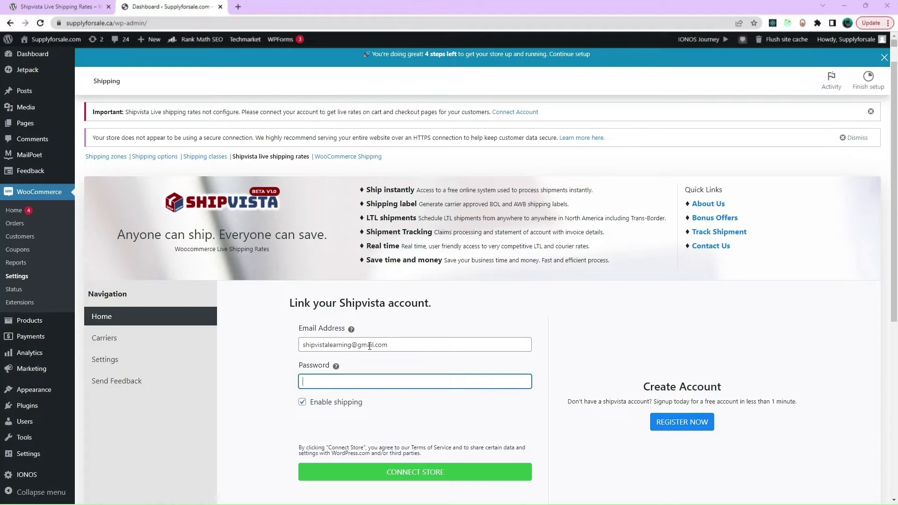
{"action": "type", "text": "•••••••••••"}
{"action": "left_click", "coordinate": [379, 481]}
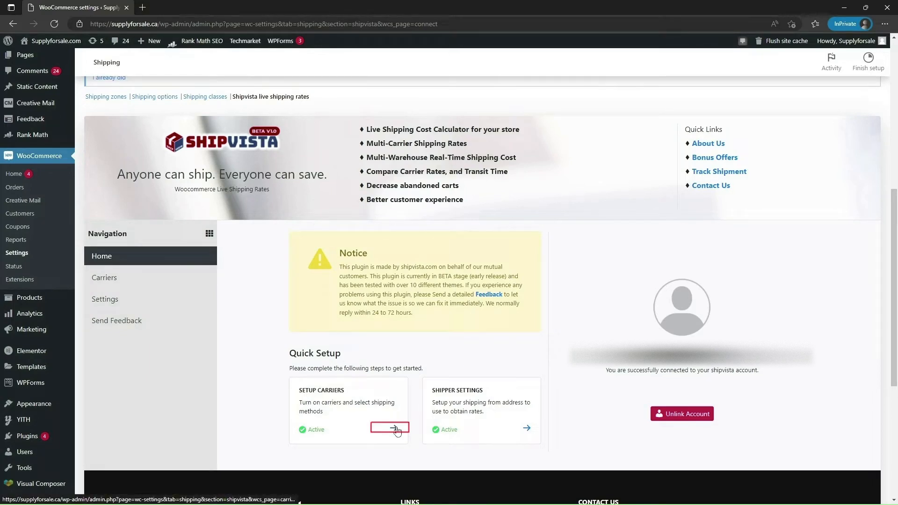
Open the Shipvista carrier setup and enable all Canada Post, UPS and CANPAR shipping services.
{"action": "left_click", "coordinate": [110, 284]}
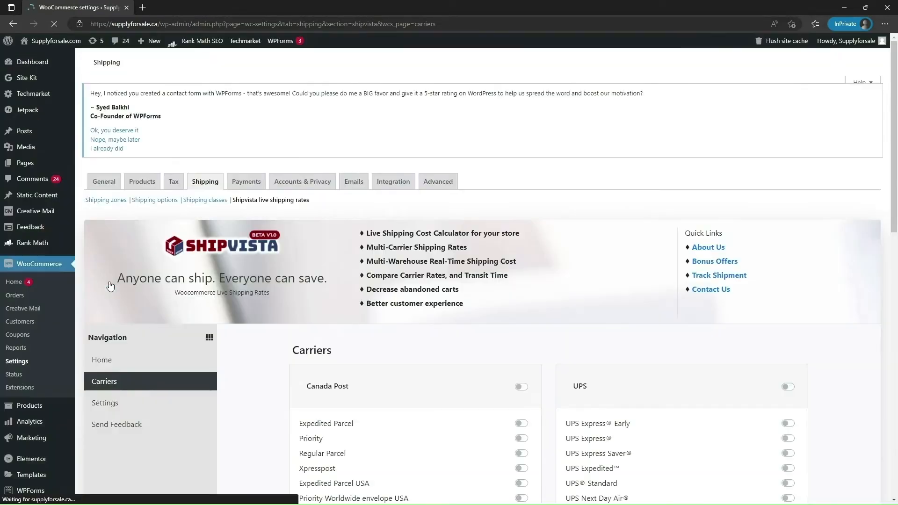
{"action": "scroll", "coordinate": [318, 323], "scroll_direction": "down", "scroll_amount": 1}
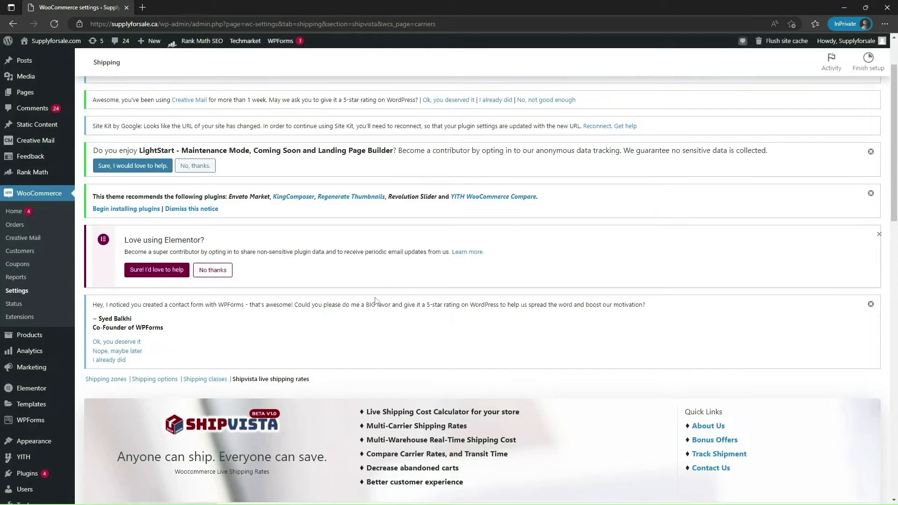
{"action": "scroll", "coordinate": [376, 304], "scroll_direction": "down", "scroll_amount": 6}
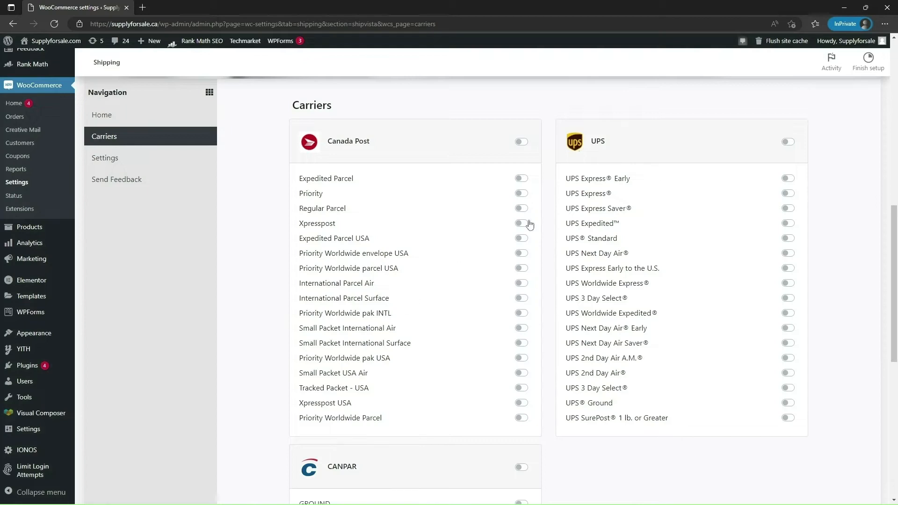
{"action": "left_click", "coordinate": [523, 143]}
{"action": "left_click", "coordinate": [787, 141]}
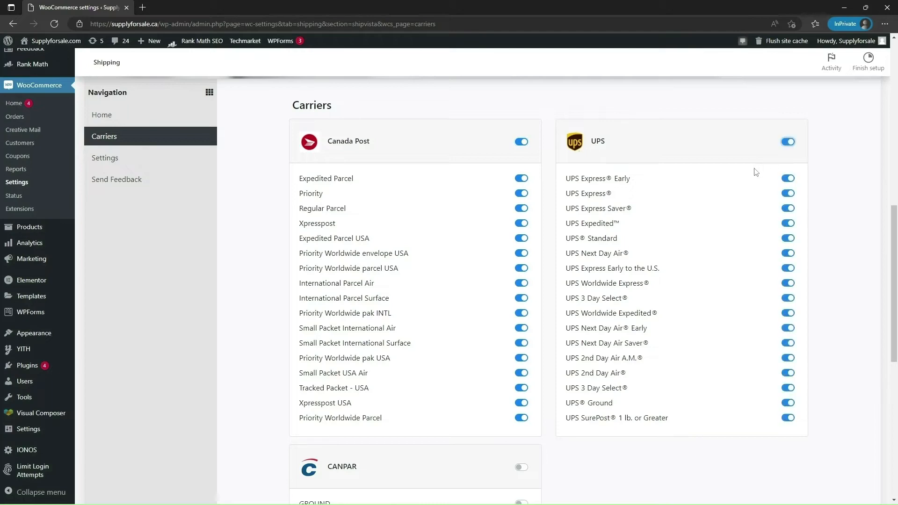
{"action": "scroll", "coordinate": [744, 187], "scroll_direction": "down", "scroll_amount": 3}
{"action": "left_click", "coordinate": [522, 328]}
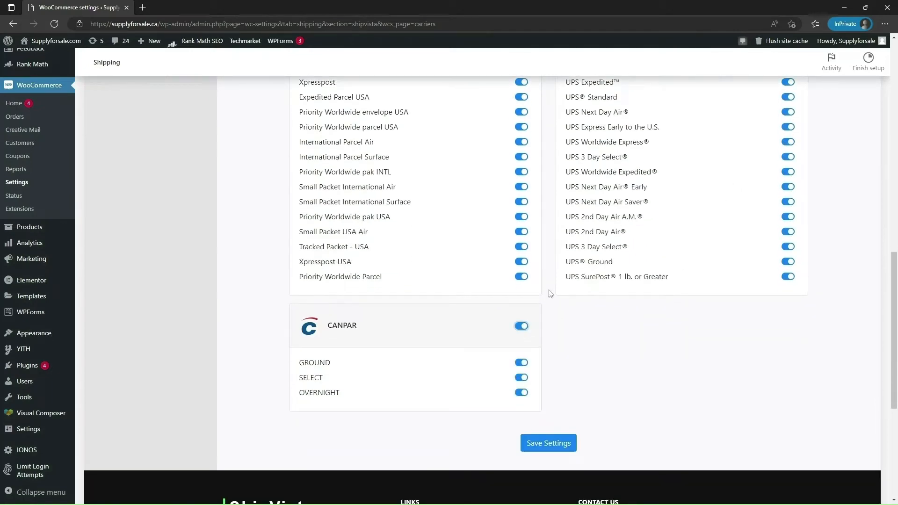
Switch Canada Post's Expedited Parcel service off and back on, and save the carrier settings.
{"action": "scroll", "coordinate": [550, 290], "scroll_direction": "up", "scroll_amount": 2}
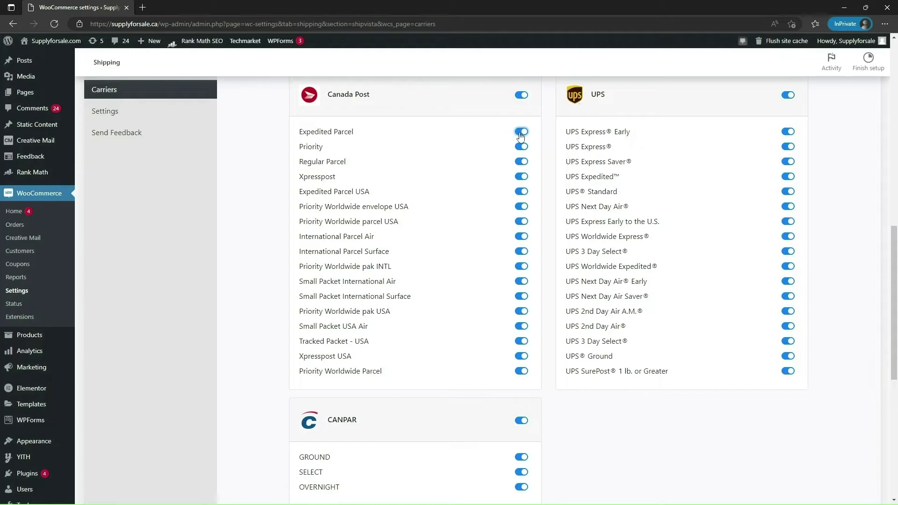
{"action": "left_click", "coordinate": [521, 135]}
{"action": "left_click", "coordinate": [521, 135]}
{"action": "scroll", "coordinate": [505, 234], "scroll_direction": "down", "scroll_amount": 5}
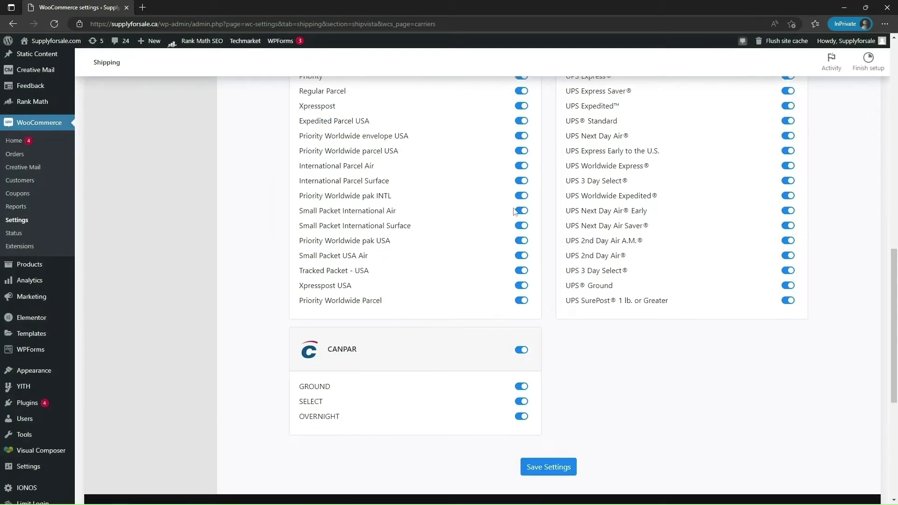
{"action": "left_click", "coordinate": [527, 329]}
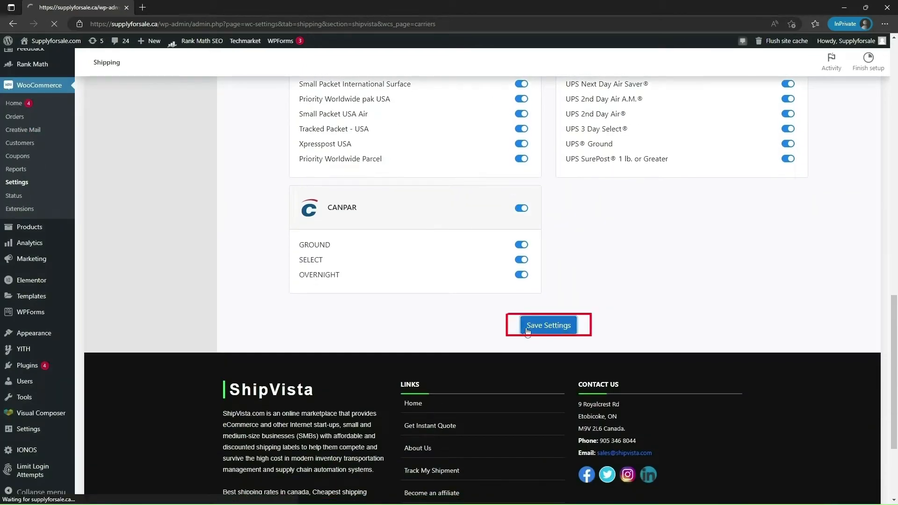
{"action": "scroll", "coordinate": [512, 319], "scroll_direction": "down", "scroll_amount": 6}
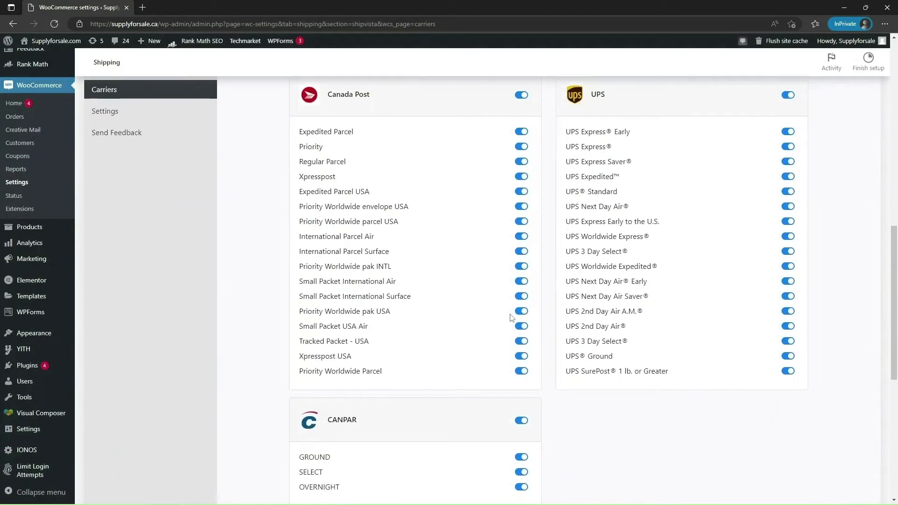
In Shipvista's basic settings, set the Fallback Rate to 50 and apply it on Per Unit Quantity.
{"action": "left_click", "coordinate": [114, 116]}
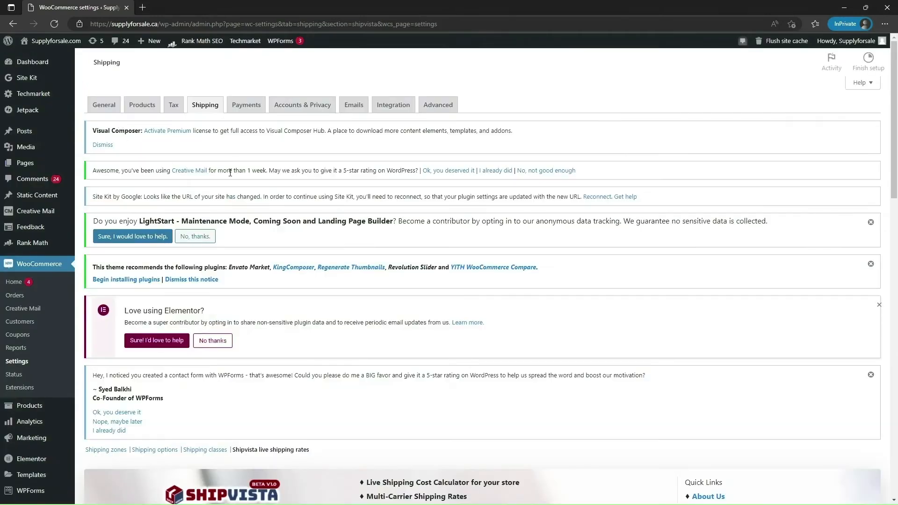
{"action": "scroll", "coordinate": [278, 187], "scroll_direction": "down", "scroll_amount": 2}
{"action": "scroll", "coordinate": [277, 187], "scroll_direction": "down", "scroll_amount": 8}
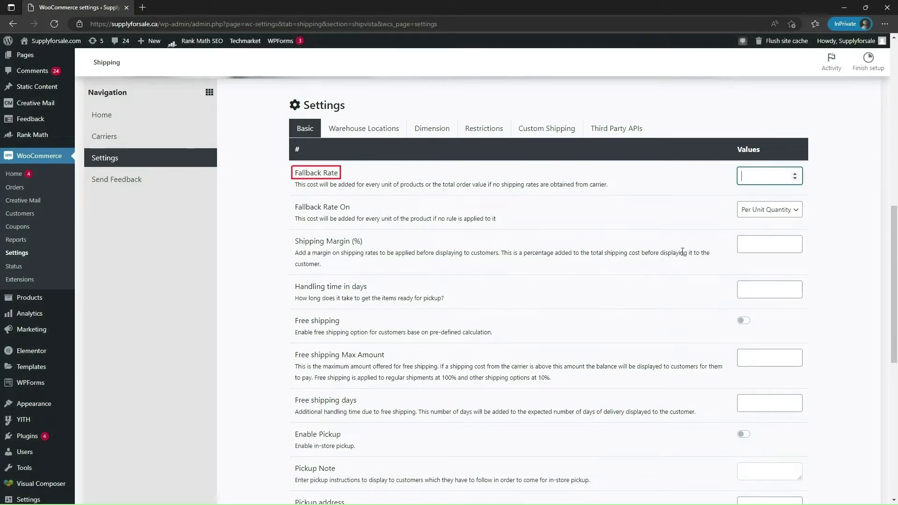
{"action": "type", "text": "10"}
{"action": "key", "text": "BackSpace"}
{"action": "key", "text": "BackSpace"}
{"action": "type", "text": "50"}
{"action": "left_click", "coordinate": [764, 215]}
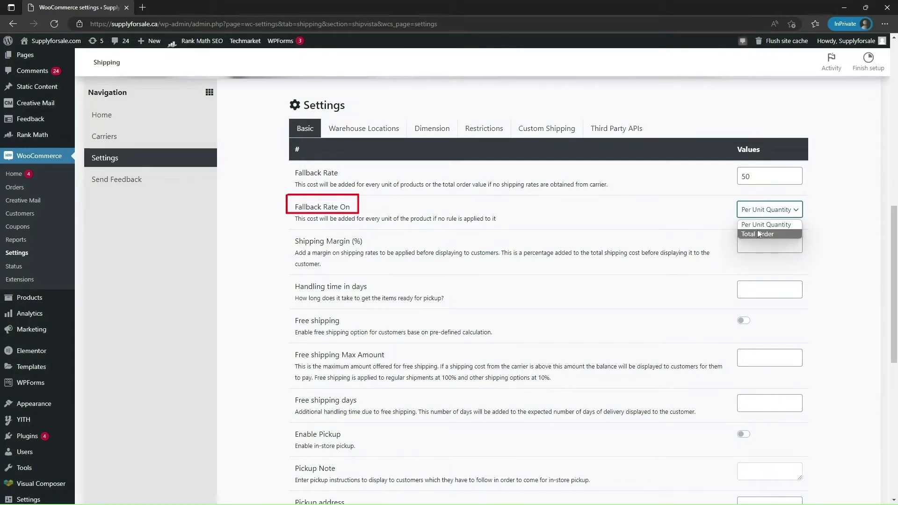
{"action": "left_click", "coordinate": [760, 225]}
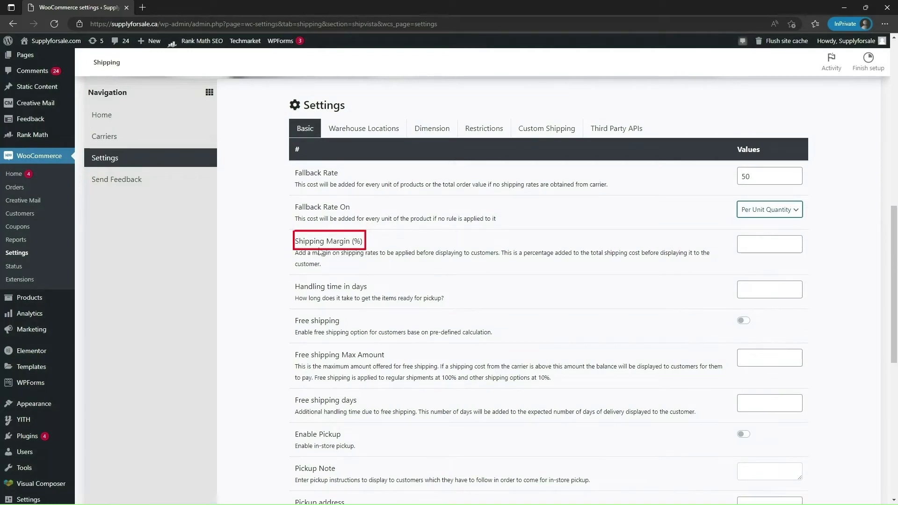
Set the Shipping Margin to 10 % in Shipvista's basic settings.
{"action": "left_click", "coordinate": [765, 248]}
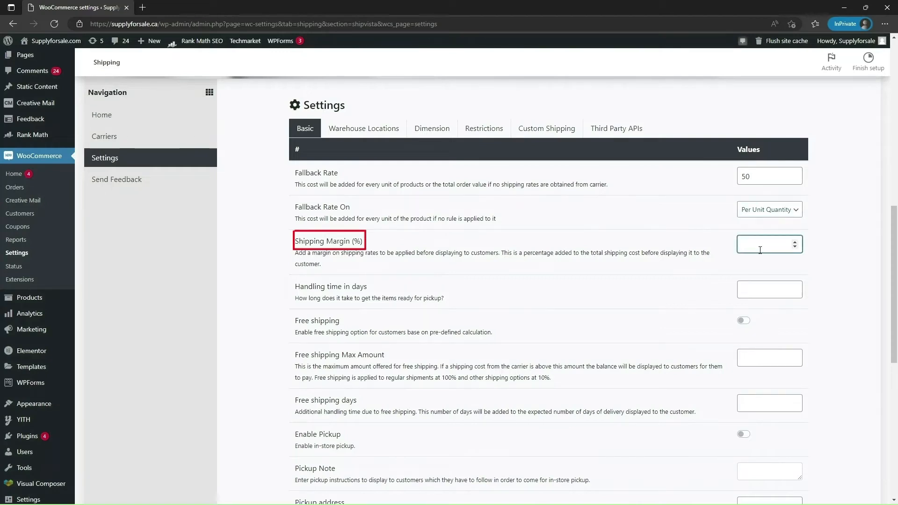
{"action": "type", "text": "10"}
{"action": "key", "text": "Tab"}
Set the handling time to 2 days, enable Free shipping, and save Shipvista's basic settings.
{"action": "scroll", "coordinate": [369, 153], "scroll_direction": "down", "scroll_amount": 3}
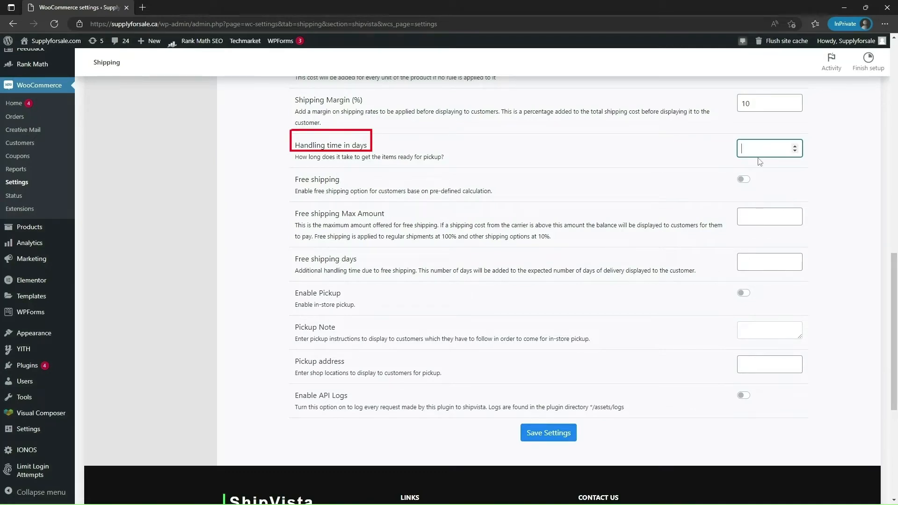
{"action": "type", "text": "2"}
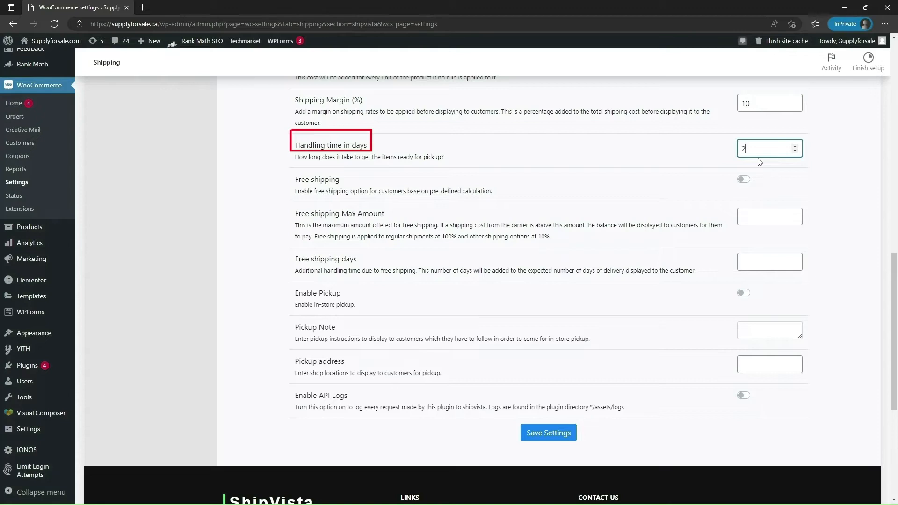
{"action": "left_click", "coordinate": [744, 180]}
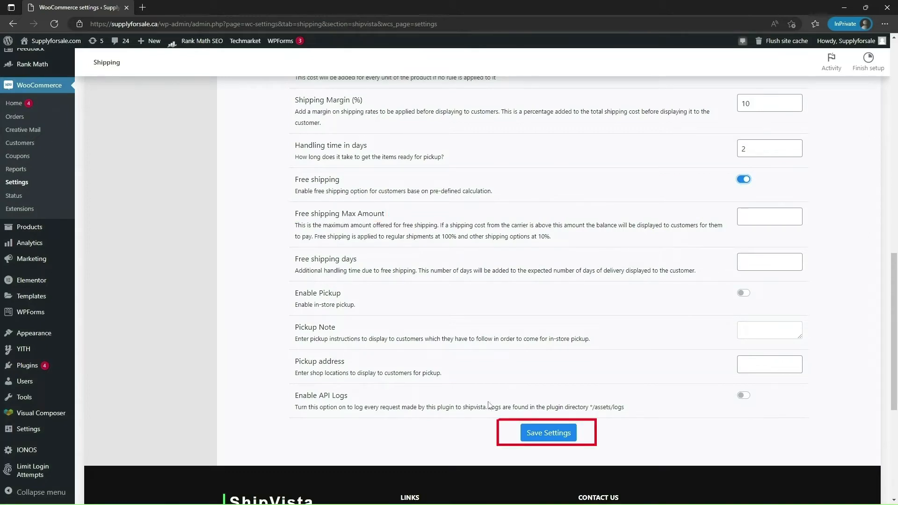
{"action": "left_click", "coordinate": [543, 439]}
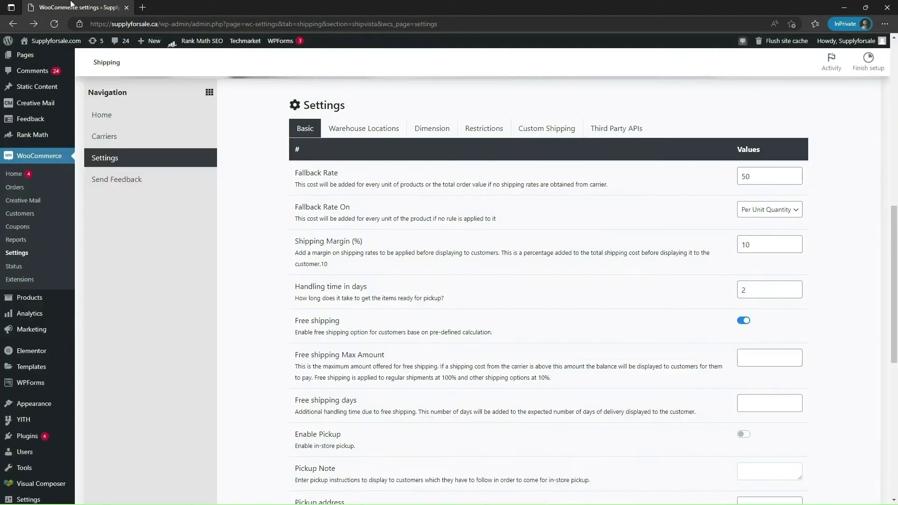
Duplicate the settings browser tab, open the store's front end in the copy and view the full cart with its delivery options.
{"action": "right_click", "coordinate": [71, 4]}
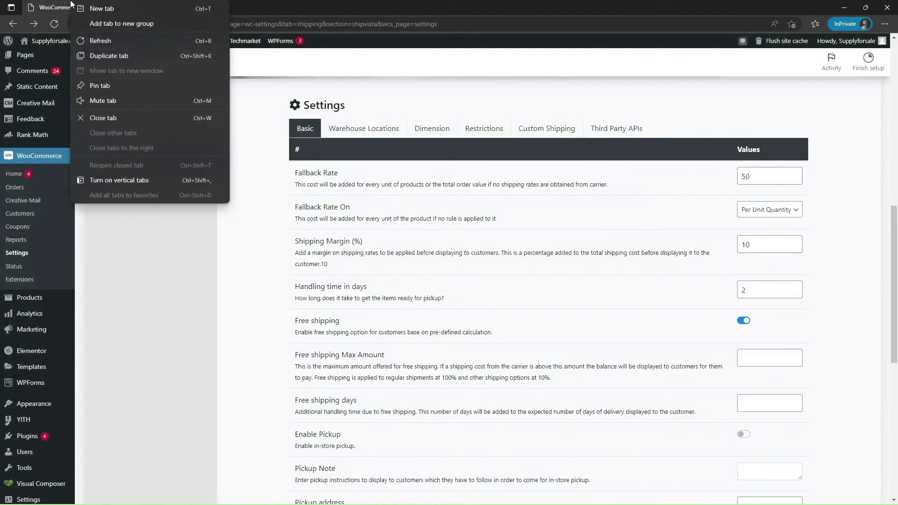
{"action": "left_click", "coordinate": [105, 56]}
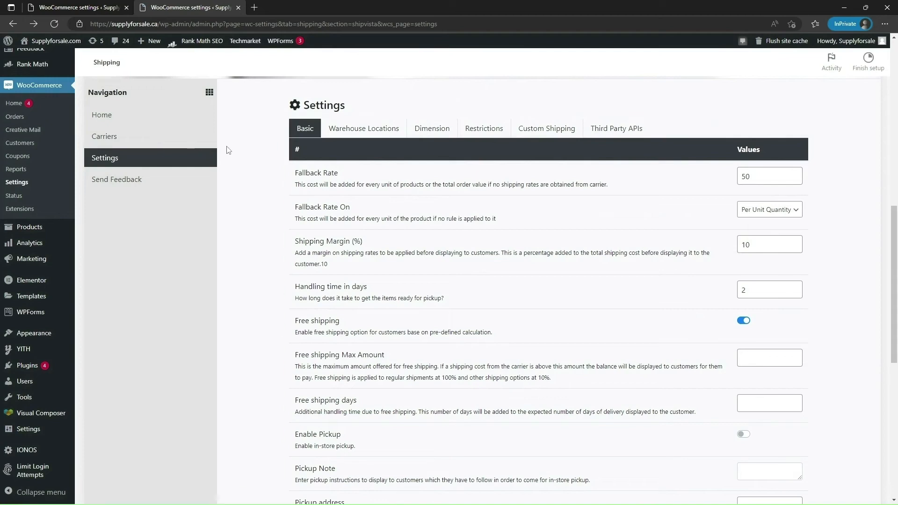
{"action": "left_click", "coordinate": [49, 52]}
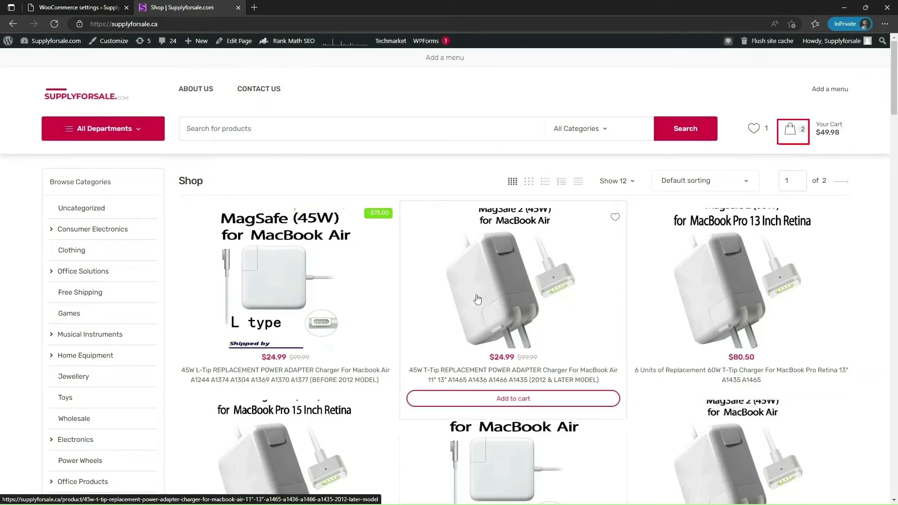
{"action": "mouse_move", "coordinate": [798, 134]}
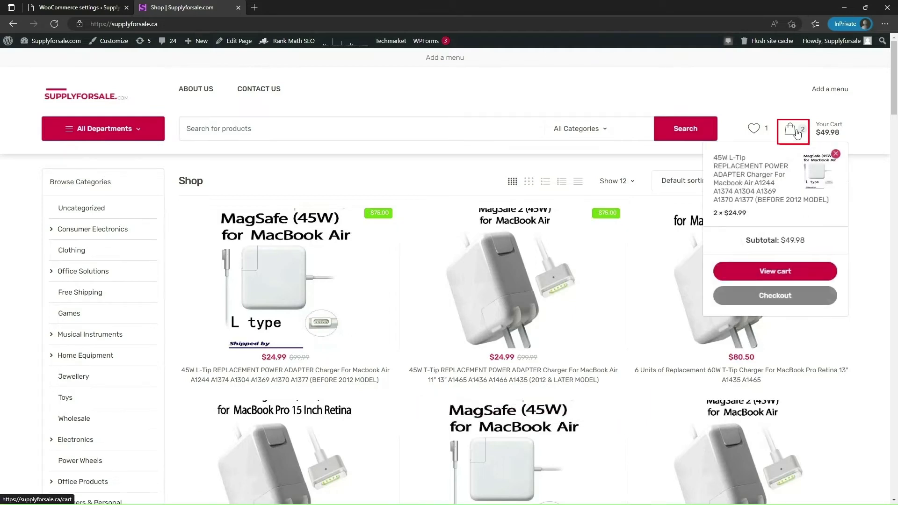
{"action": "left_click", "coordinate": [766, 275]}
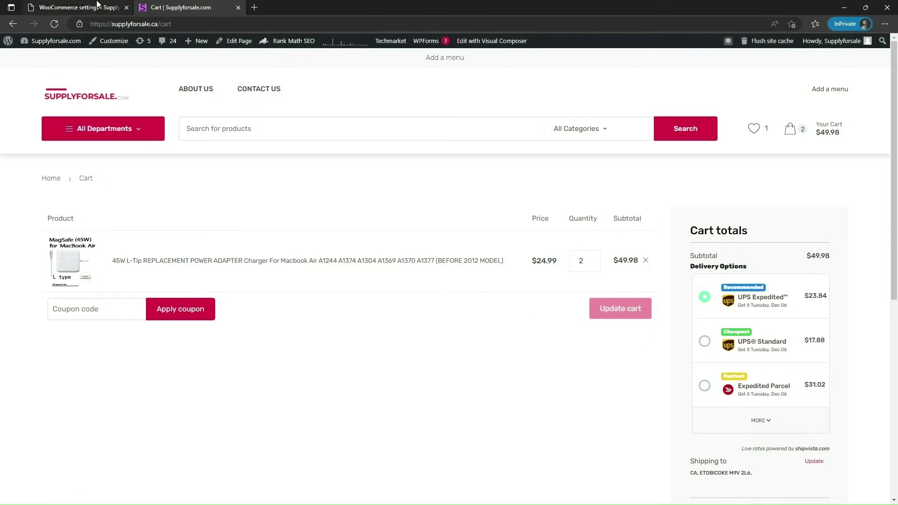
Return to Shipvista's basic settings, set the Free shipping Max Amount to 10 and save the settings.
{"action": "left_click", "coordinate": [74, 7]}
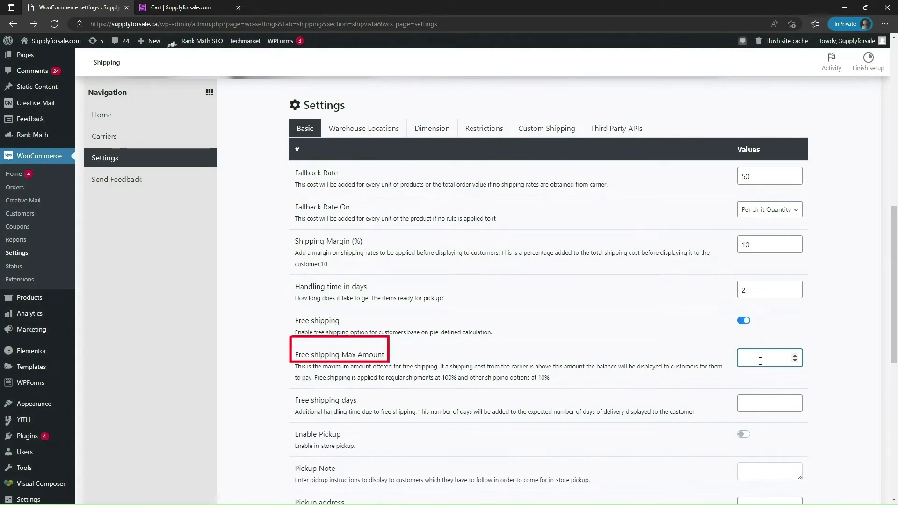
{"action": "type", "text": "10"}
{"action": "scroll", "coordinate": [725, 428], "scroll_direction": "down", "scroll_amount": 3}
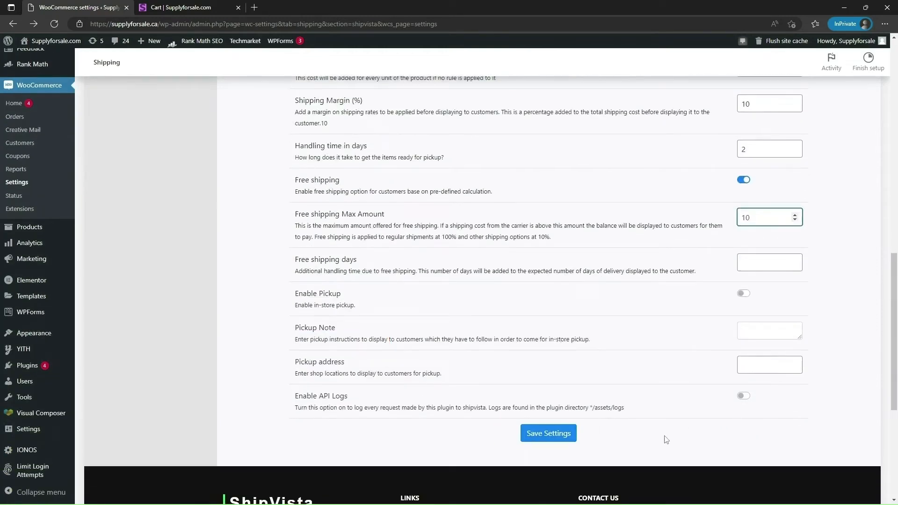
{"action": "left_click", "coordinate": [559, 439]}
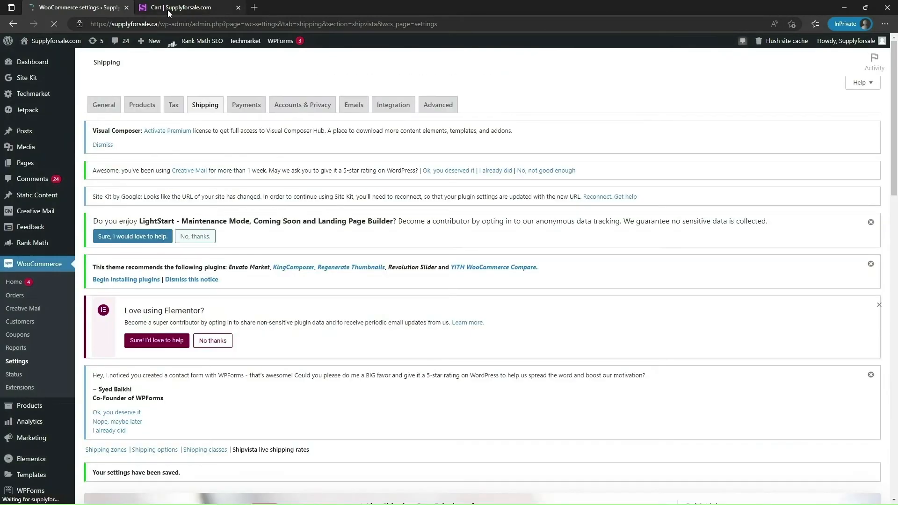
Reload the store's cart page and check its delivery options with the free shipping amount applied.
{"action": "left_click", "coordinate": [169, 8]}
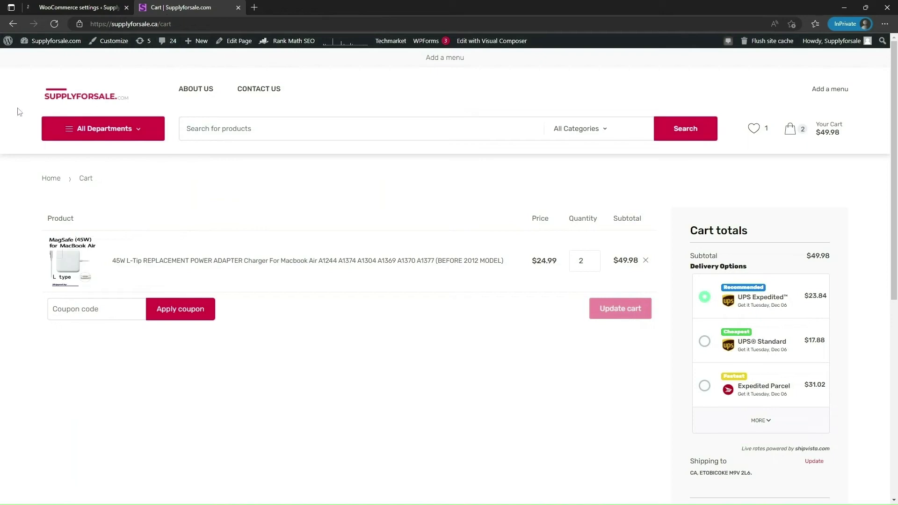
{"action": "left_click", "coordinate": [54, 24]}
{"action": "scroll", "coordinate": [708, 305], "scroll_direction": "down", "scroll_amount": 2}
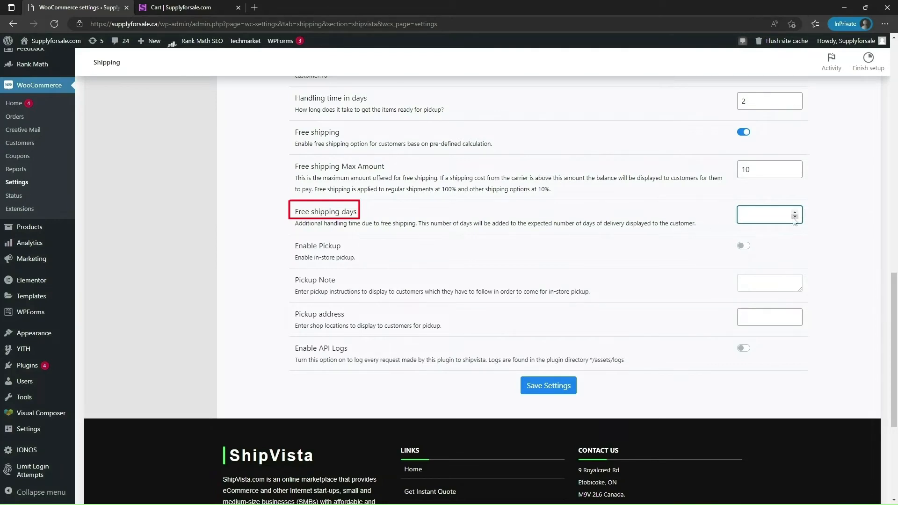
In Shipvista's basic settings, set Free shipping days to 2, enable Pickup and API Logs, and save the settings.
{"action": "type", "text": "2"}
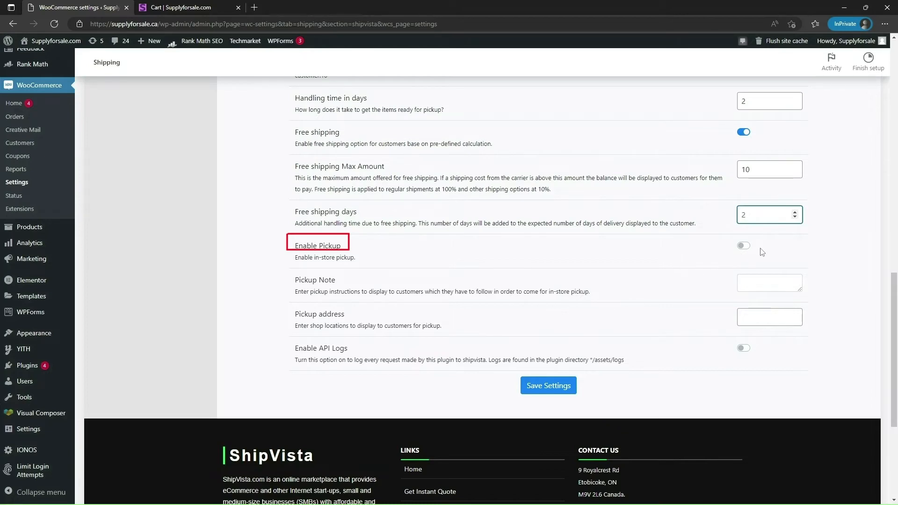
{"action": "left_click", "coordinate": [745, 246]}
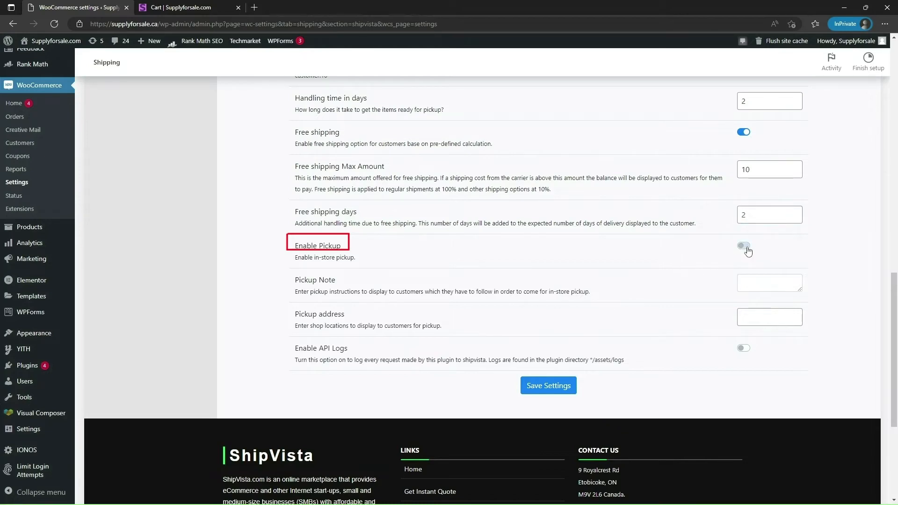
{"action": "left_click", "coordinate": [759, 284]}
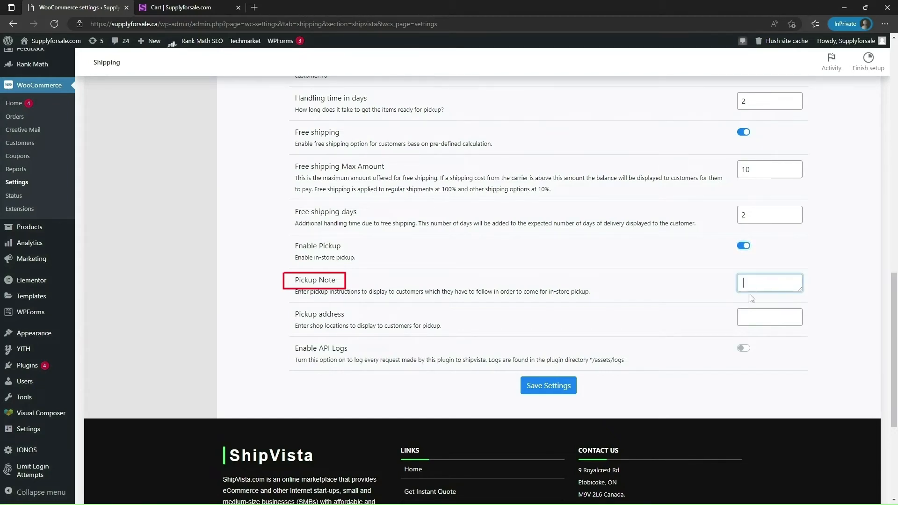
{"action": "left_click", "coordinate": [747, 322]}
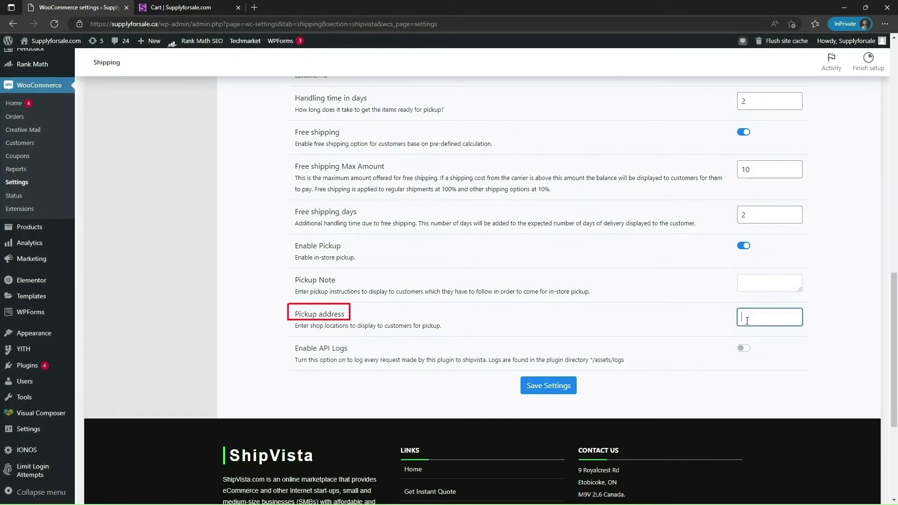
{"action": "left_click", "coordinate": [744, 348]}
{"action": "left_click", "coordinate": [560, 390]}
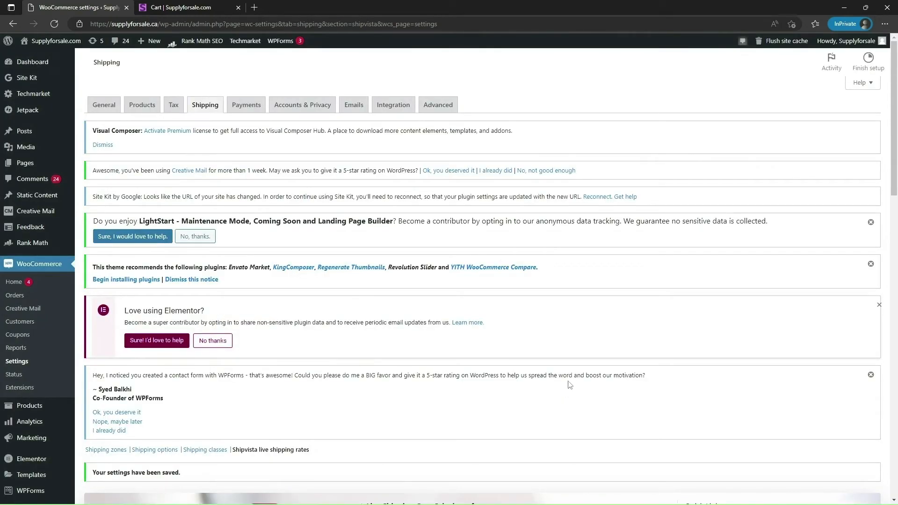
Open Shipvista's Warehouse Locations settings and start adding a new warehouse location.
{"action": "scroll", "coordinate": [597, 375], "scroll_direction": "down", "scroll_amount": 7}
{"action": "left_click", "coordinate": [353, 275]}
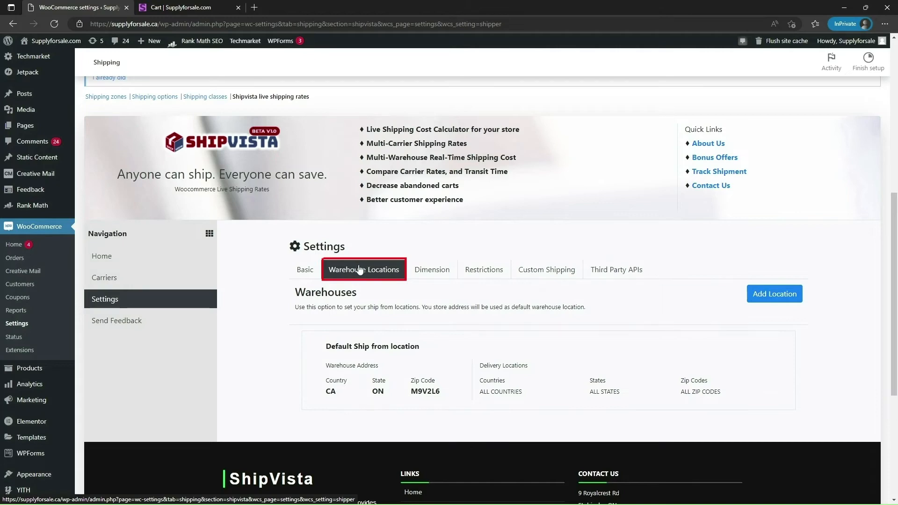
{"action": "left_click", "coordinate": [358, 276]}
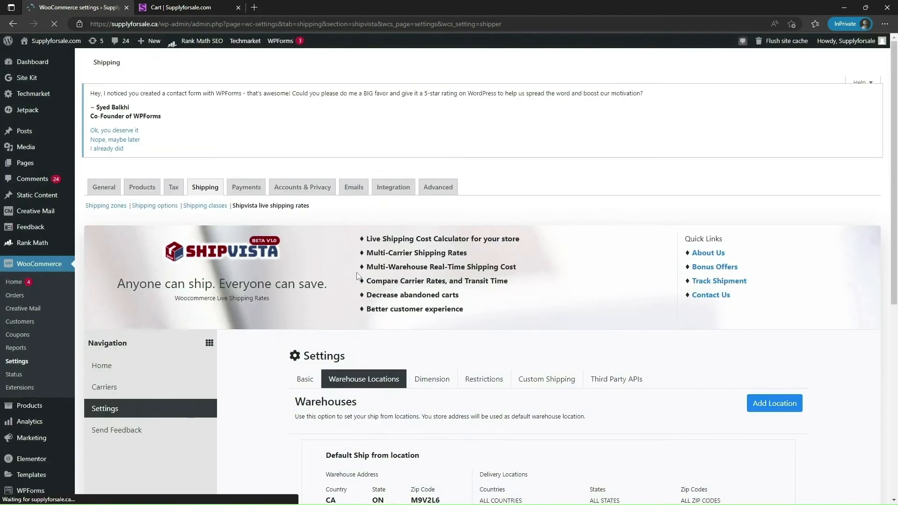
{"action": "scroll", "coordinate": [383, 293], "scroll_direction": "down", "scroll_amount": 7}
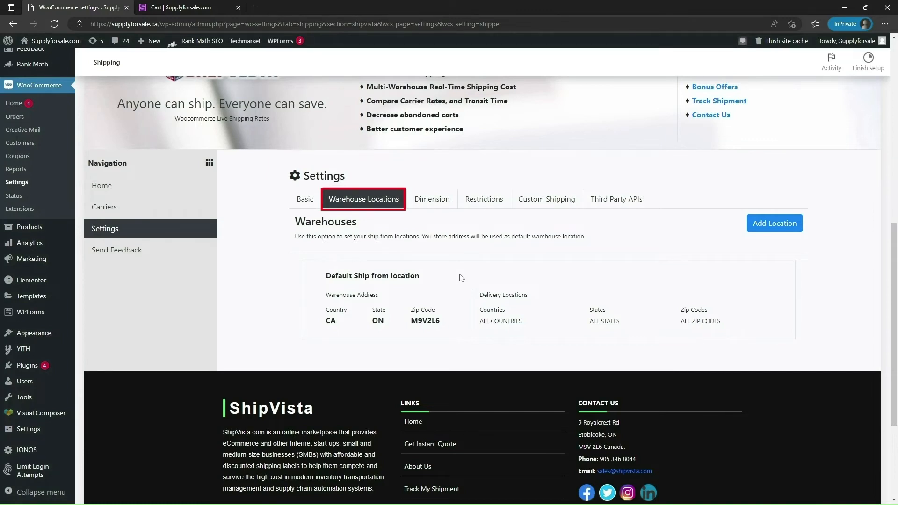
{"action": "left_click", "coordinate": [775, 223]}
{"action": "scroll", "coordinate": [618, 356], "scroll_direction": "down", "scroll_amount": 2}
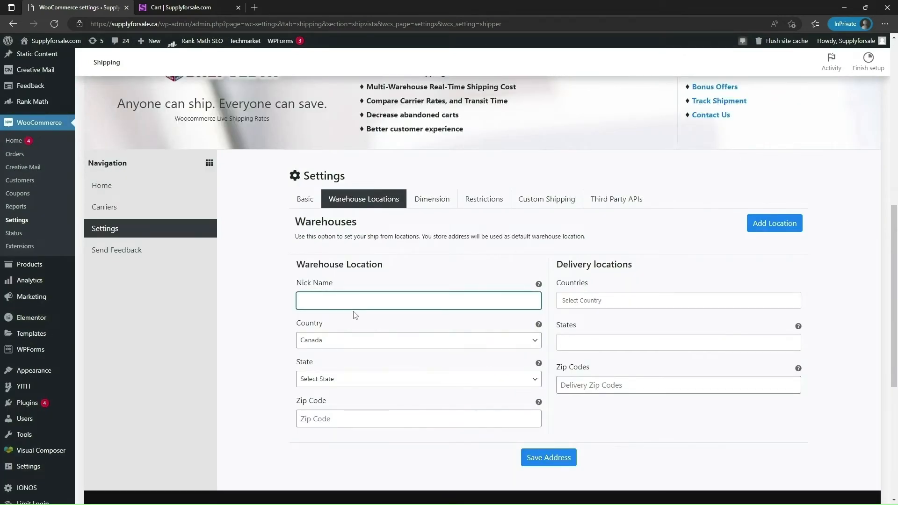
Nickname the new warehouse location Warehouse 2, with country Canada, state Ontario and the warehouse's zip code.
{"action": "type", "text": "Warehouse 2"}
{"action": "left_click", "coordinate": [355, 346]}
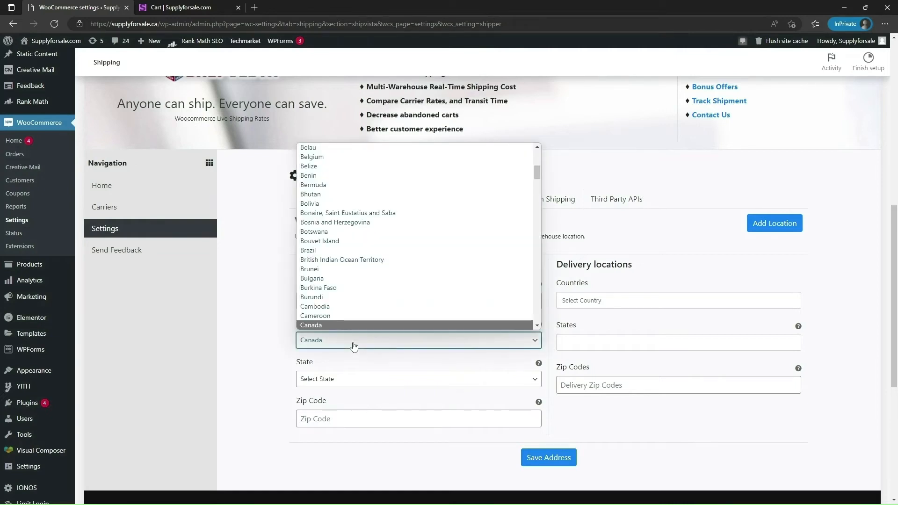
{"action": "left_click", "coordinate": [354, 346]}
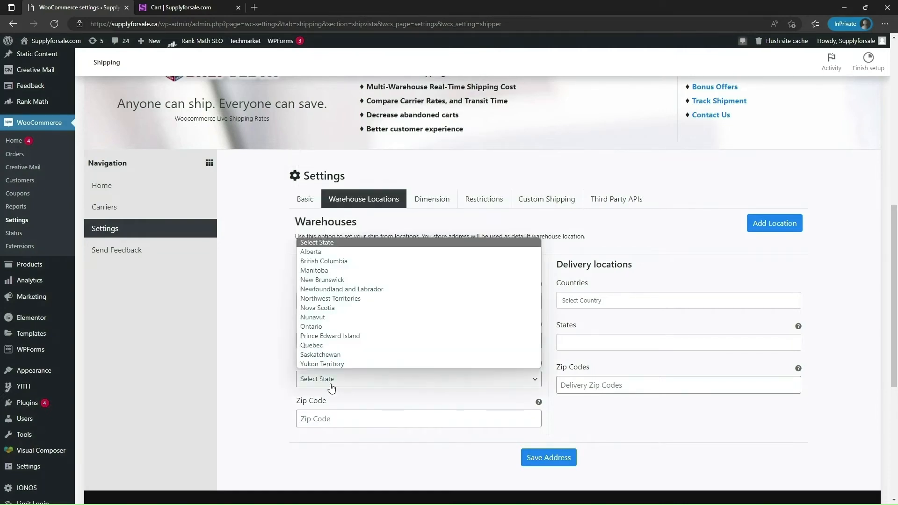
{"action": "left_click", "coordinate": [333, 390]}
{"action": "left_click", "coordinate": [336, 326]}
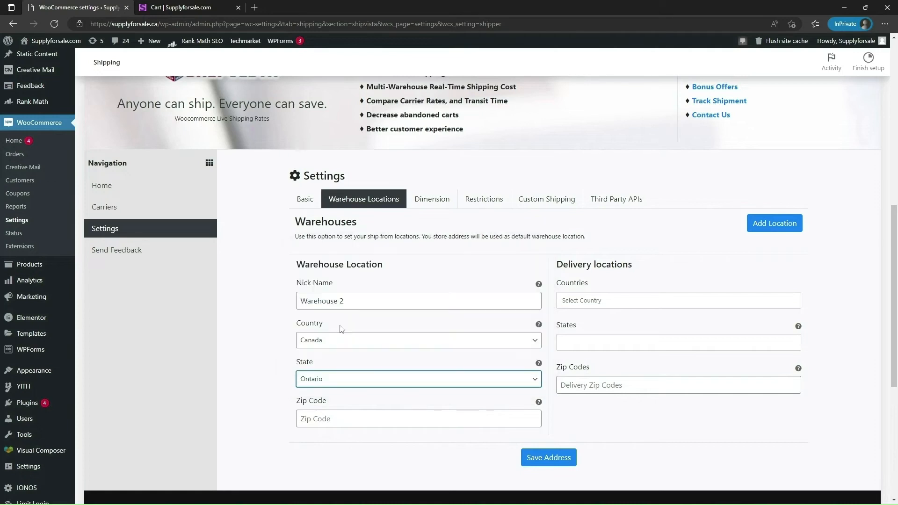
{"action": "left_click", "coordinate": [333, 417]}
{"action": "type", "text": "m9v2l6"}
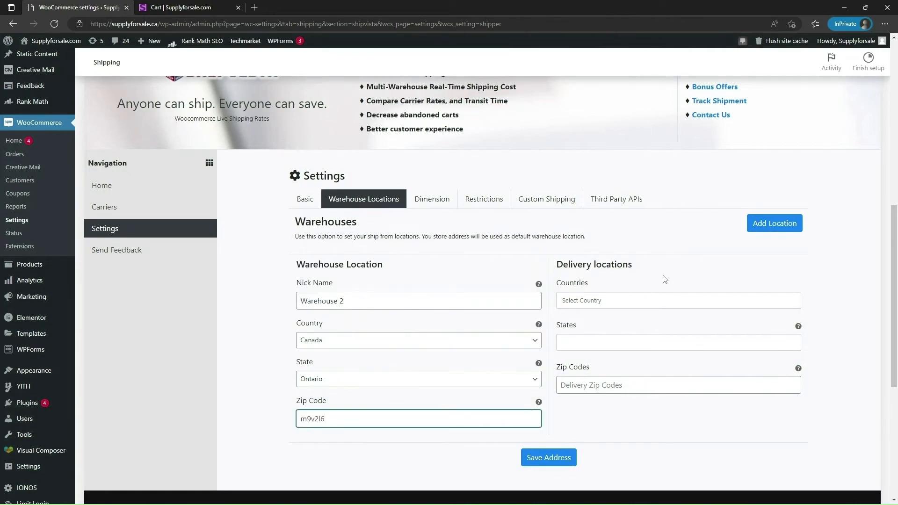
Add Canada as the delivery country for Warehouse 2.
{"action": "left_click", "coordinate": [603, 302]}
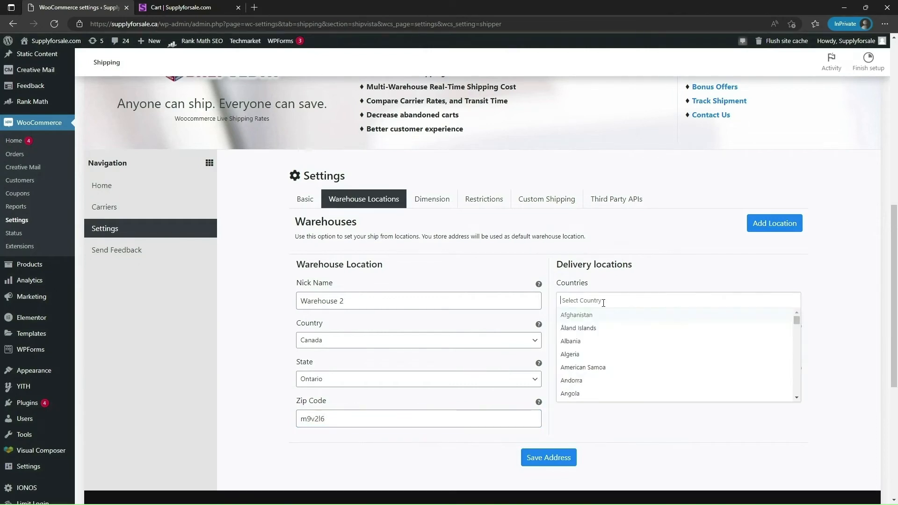
{"action": "scroll", "coordinate": [580, 355], "scroll_direction": "down", "scroll_amount": 2}
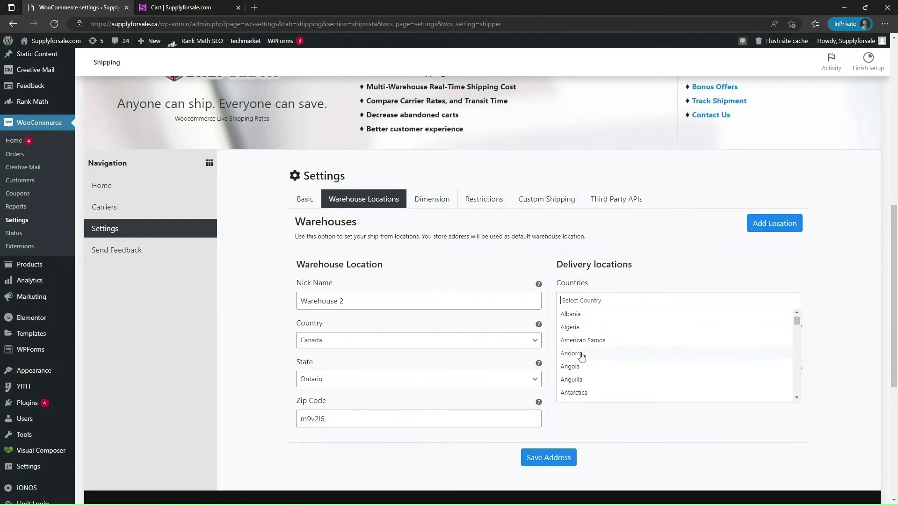
{"action": "scroll", "coordinate": [582, 356], "scroll_direction": "down", "scroll_amount": 5}
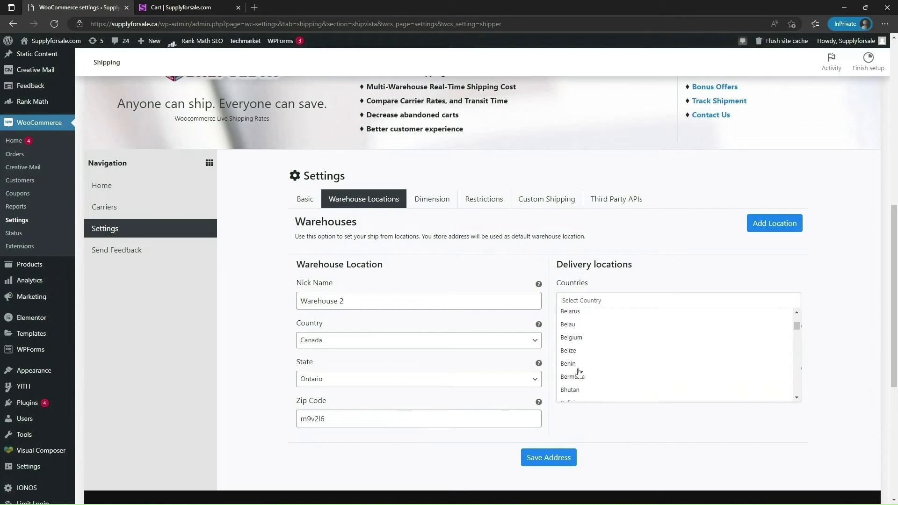
{"action": "scroll", "coordinate": [585, 370], "scroll_direction": "down", "scroll_amount": 3}
{"action": "type", "text": "c"}
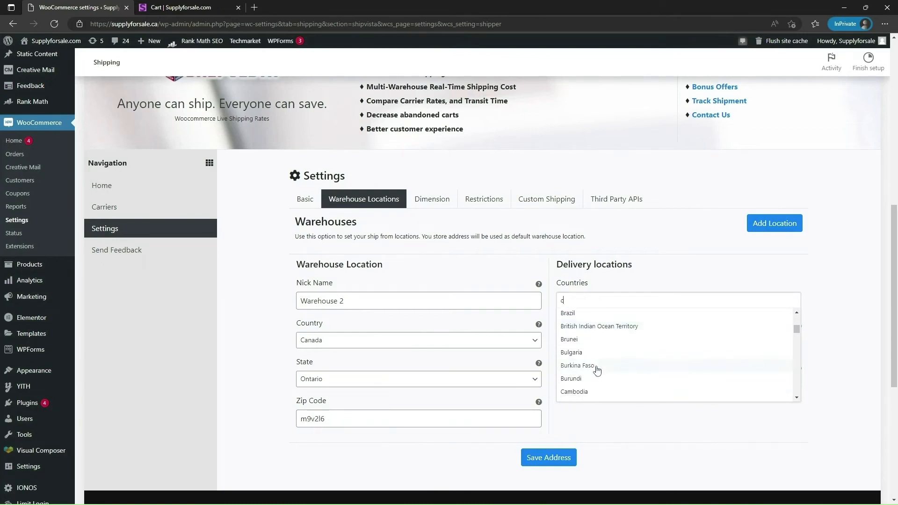
{"action": "type", "text": "ana"}
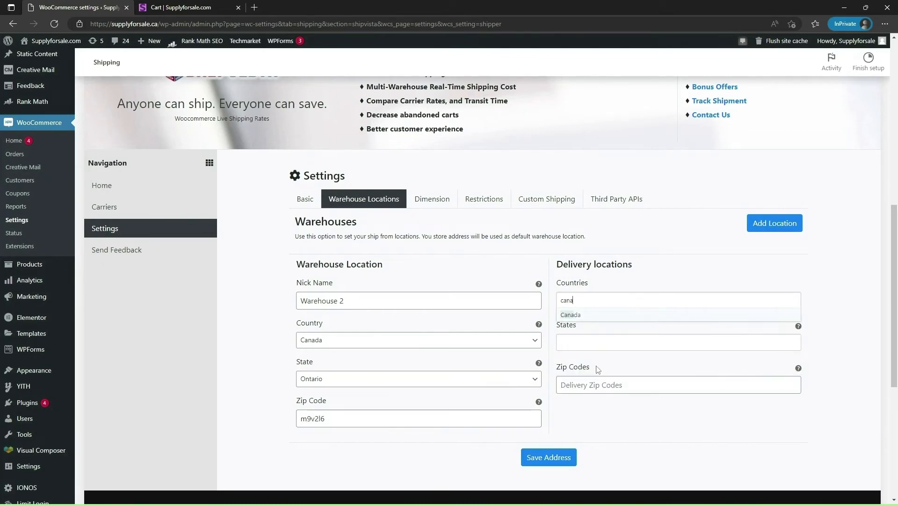
{"action": "left_click", "coordinate": [587, 316]}
{"action": "left_click", "coordinate": [714, 284]}
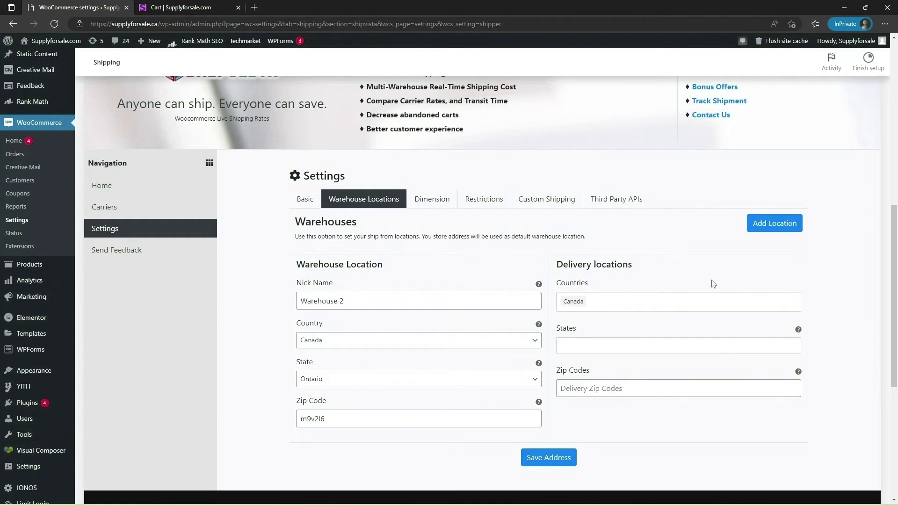
Add Ontario as the delivery state for Warehouse 2.
{"action": "left_click", "coordinate": [620, 347]}
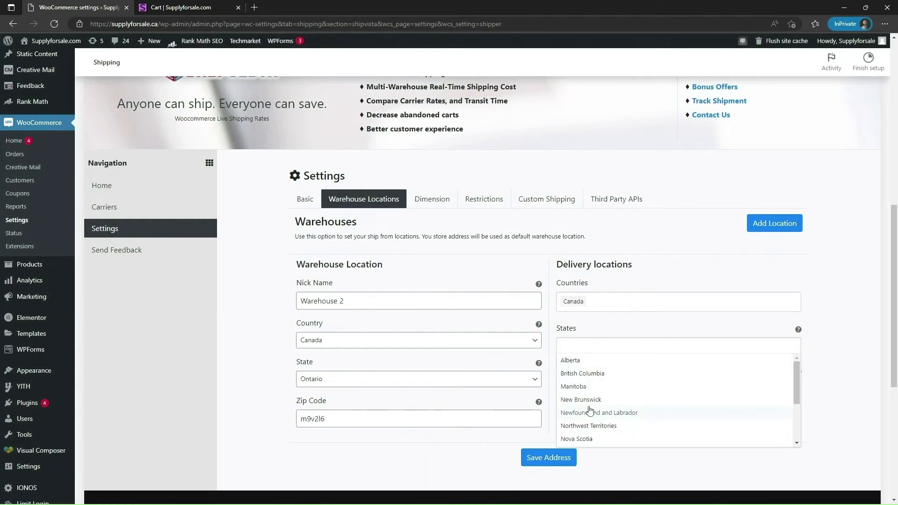
{"action": "type", "text": "on"}
{"action": "key", "text": "Return"}
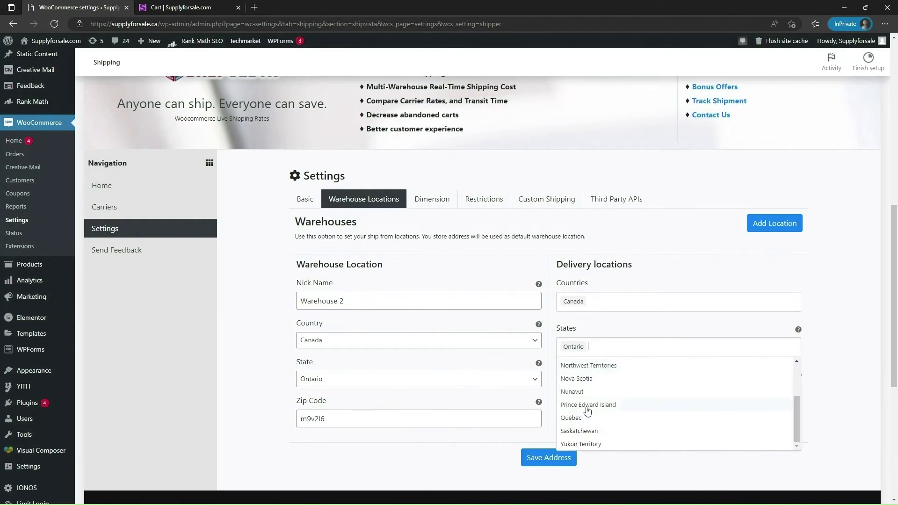
{"action": "left_click", "coordinate": [706, 463]}
{"action": "left_click", "coordinate": [645, 351]}
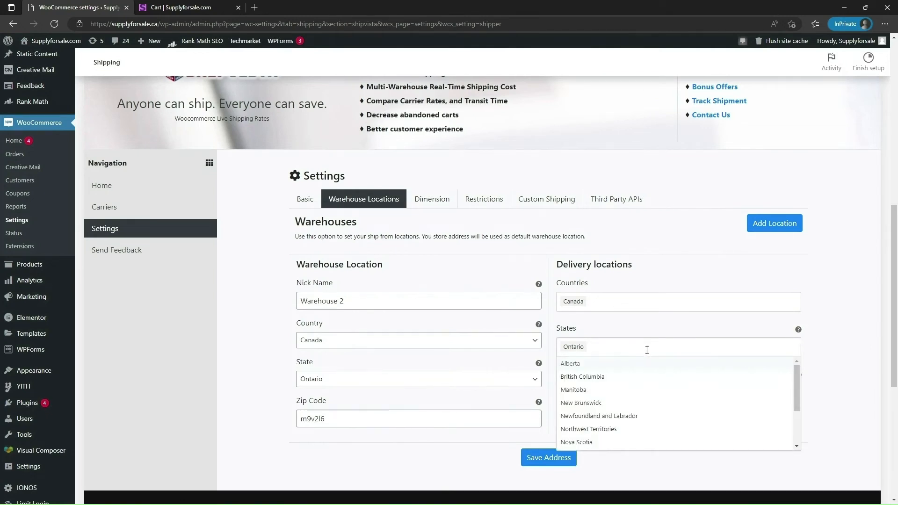
{"action": "left_click", "coordinate": [861, 418]}
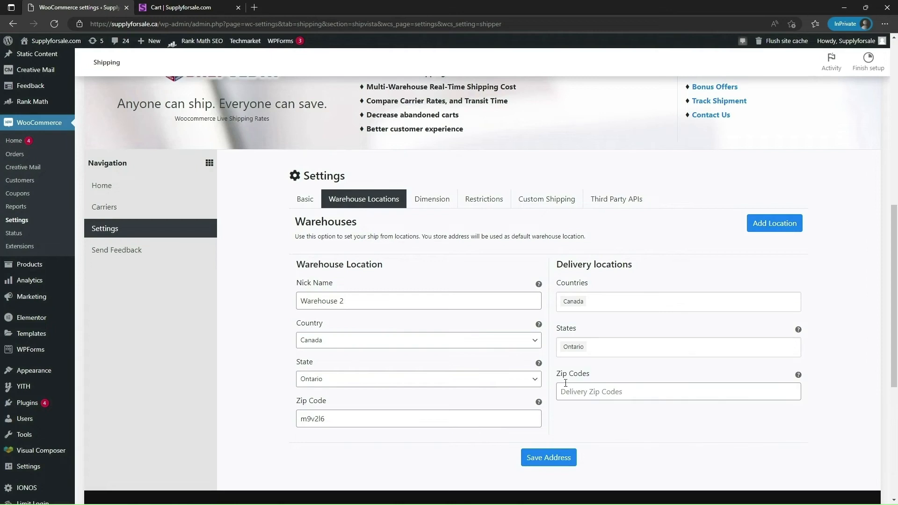
Save the Warehouse 2 address with its delivery zip codes left blank and view the warehouse list.
{"action": "left_click", "coordinate": [613, 388]}
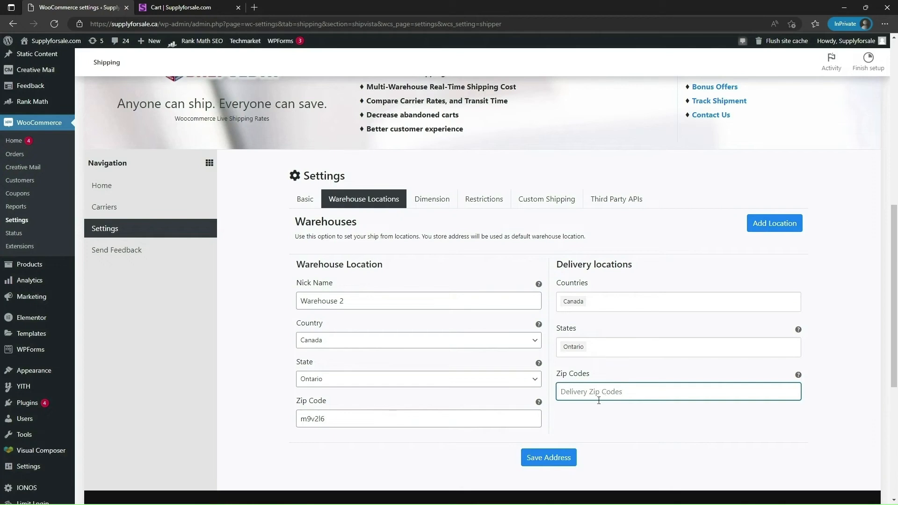
{"action": "left_click", "coordinate": [554, 462]}
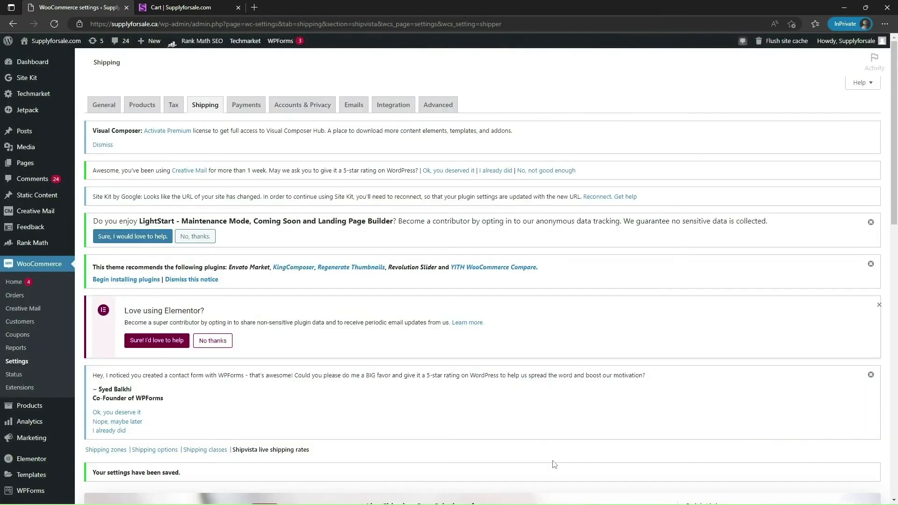
{"action": "scroll", "coordinate": [553, 464], "scroll_direction": "down", "scroll_amount": 10}
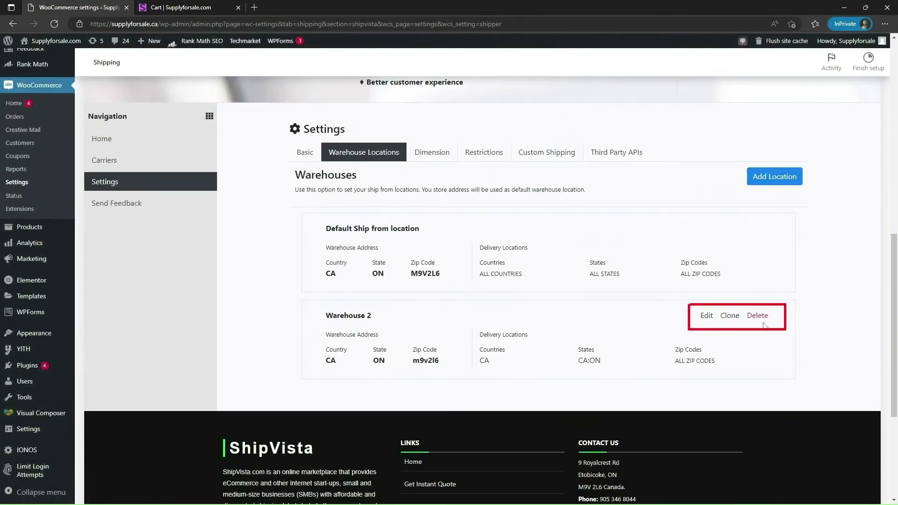
Open Shipvista's Dimension settings and save the fallback product dimensions and weight as they are.
{"action": "scroll", "coordinate": [436, 172], "scroll_direction": "up", "scroll_amount": 1}
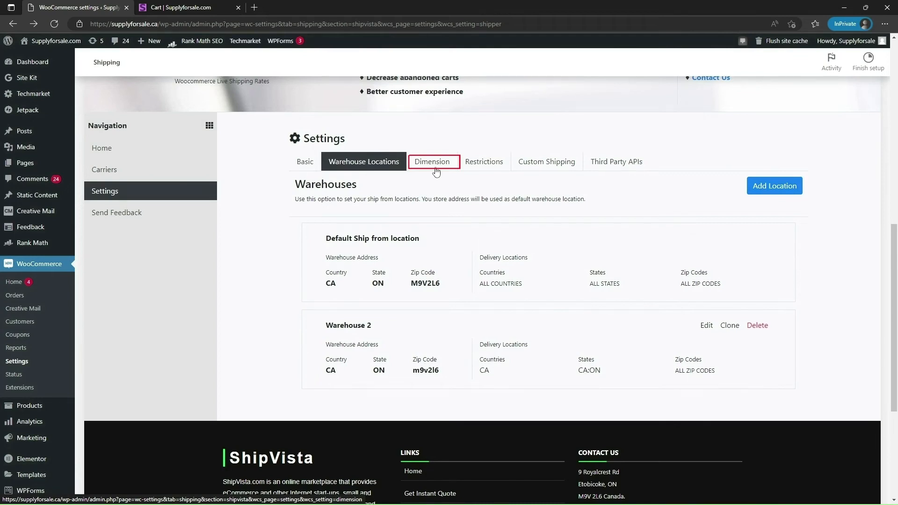
{"action": "left_click", "coordinate": [434, 170]}
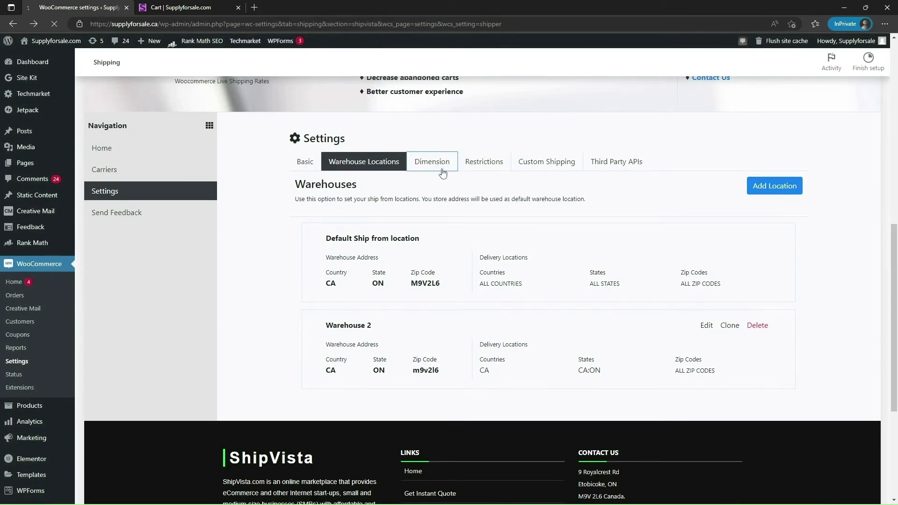
{"action": "scroll", "coordinate": [393, 243], "scroll_direction": "down", "scroll_amount": 10}
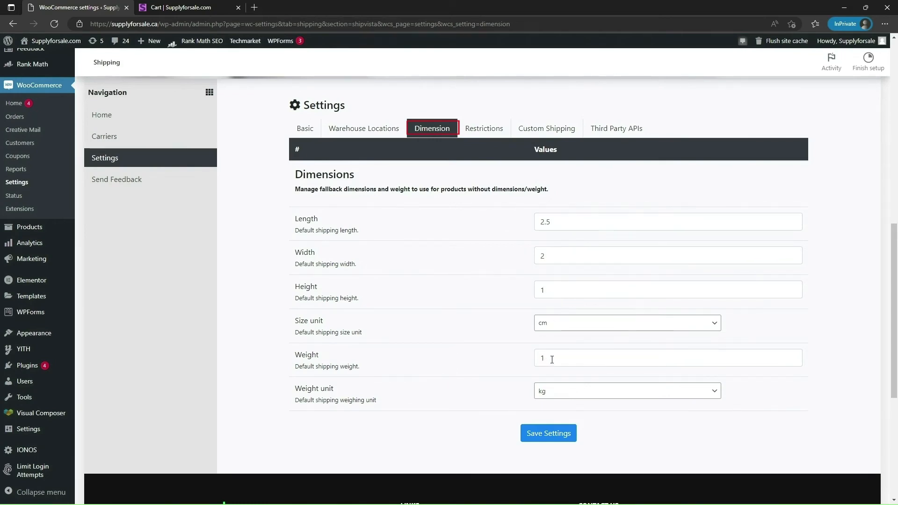
{"action": "left_click", "coordinate": [546, 438]}
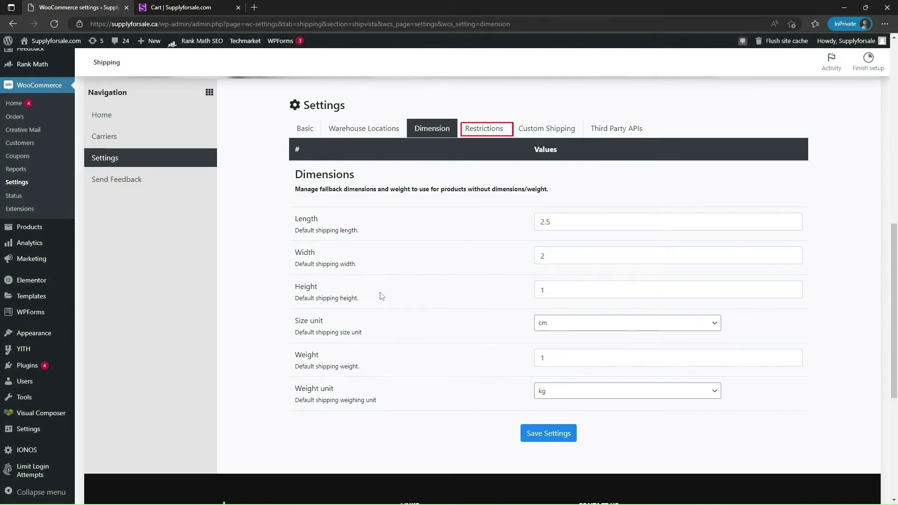
Open Shipvista's Restrictions settings and examine the postal code format instructions and the Locations field.
{"action": "left_click", "coordinate": [486, 130]}
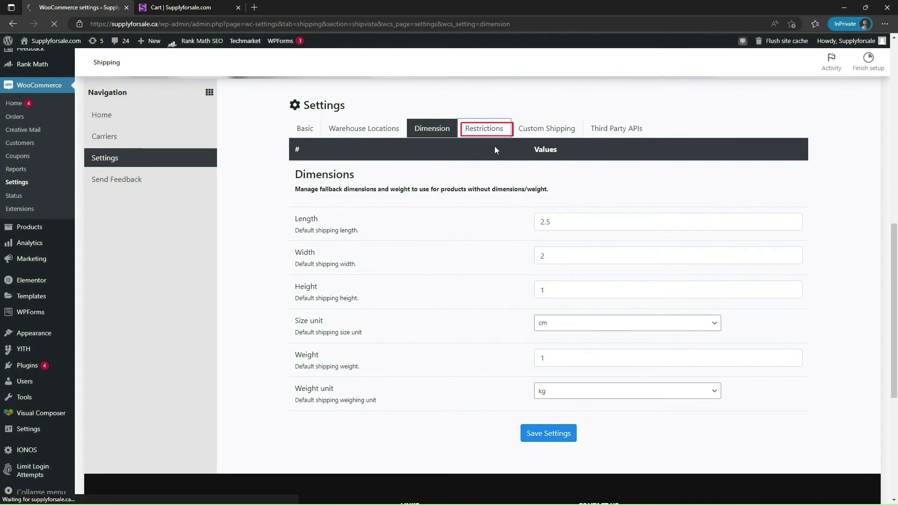
{"action": "scroll", "coordinate": [344, 433], "scroll_direction": "down", "scroll_amount": 6}
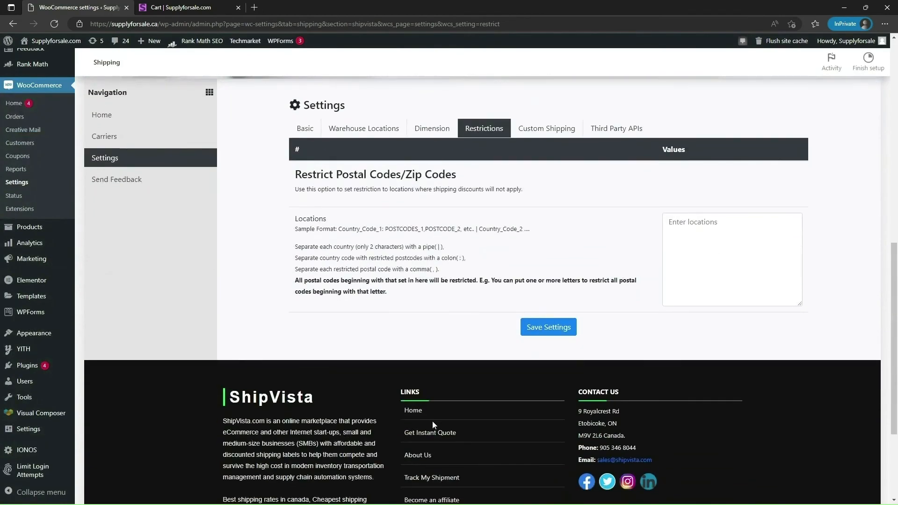
{"action": "left_click", "coordinate": [730, 240]}
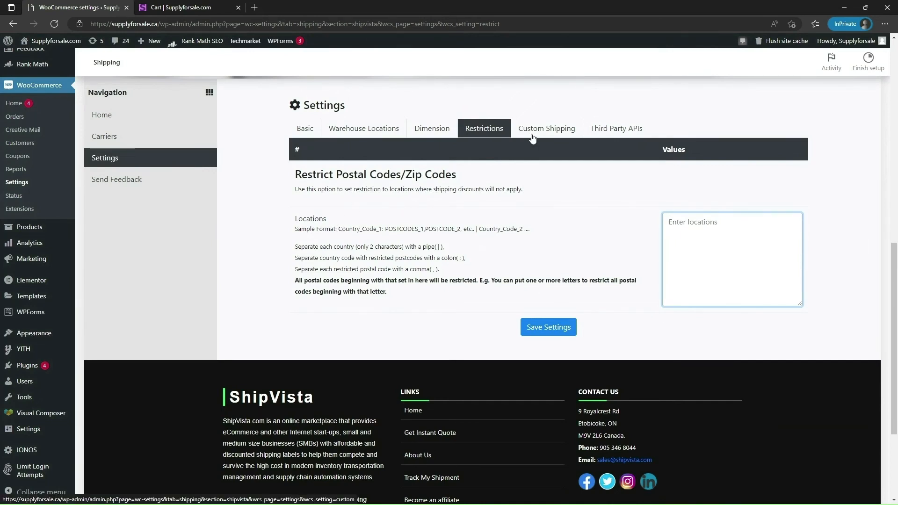
Open Shipvista's Custom Shipping settings and examine the shipping method options, keeping Flat Rate and leaving the display name blank.
{"action": "left_click", "coordinate": [551, 131]}
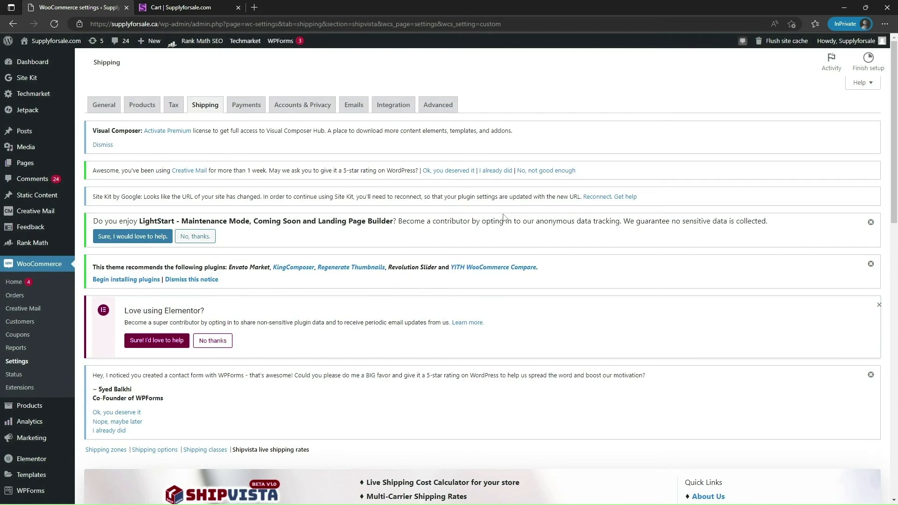
{"action": "scroll", "coordinate": [504, 217], "scroll_direction": "down", "scroll_amount": 13}
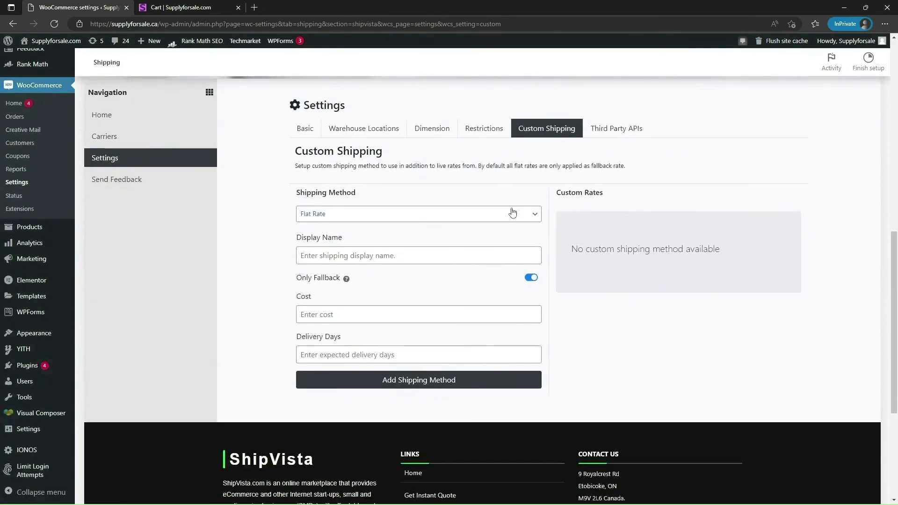
{"action": "scroll", "coordinate": [513, 213], "scroll_direction": "up", "scroll_amount": 2}
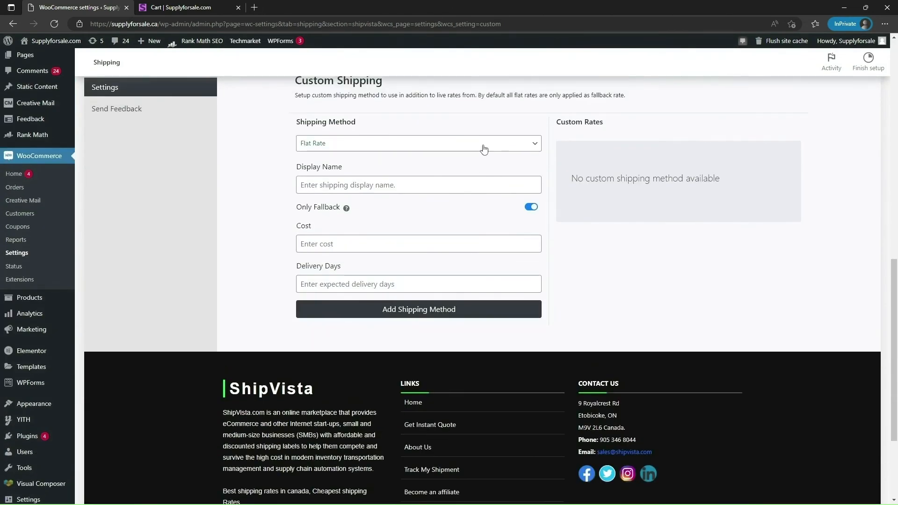
{"action": "left_click", "coordinate": [484, 149]}
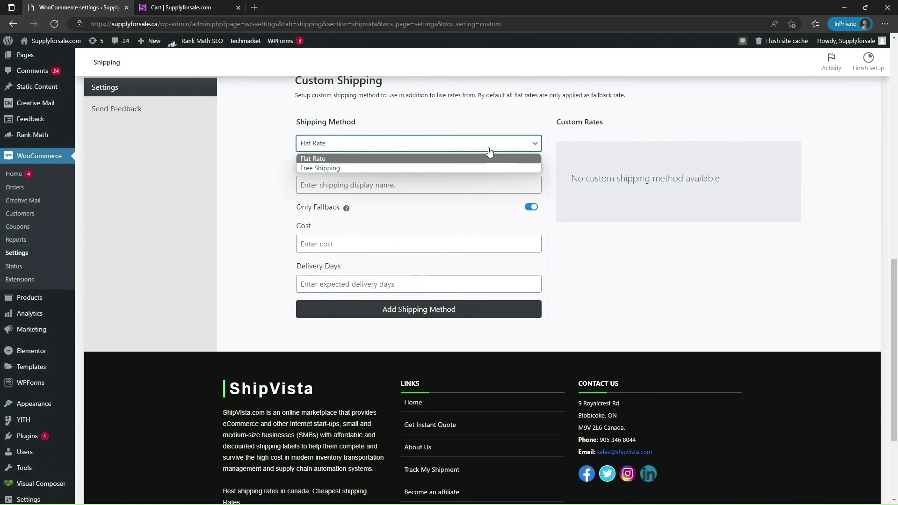
{"action": "left_click", "coordinate": [489, 155]}
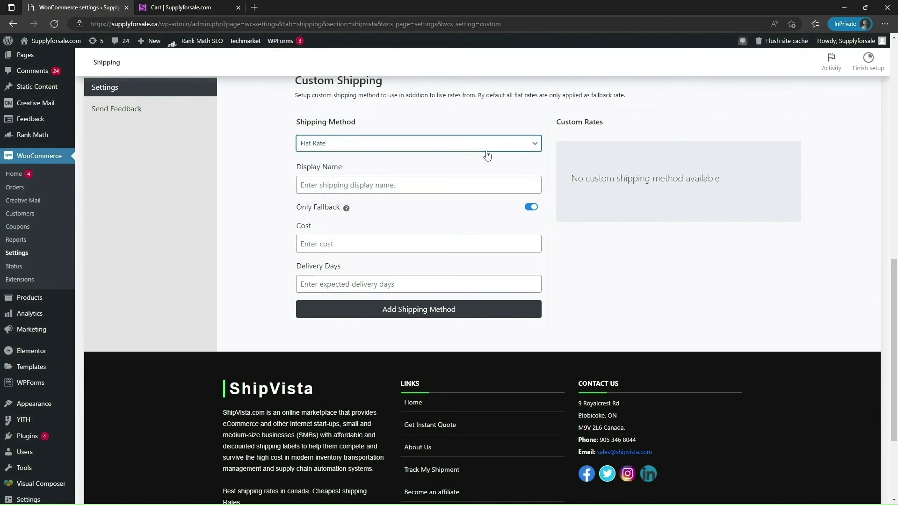
{"action": "left_click", "coordinate": [436, 188]}
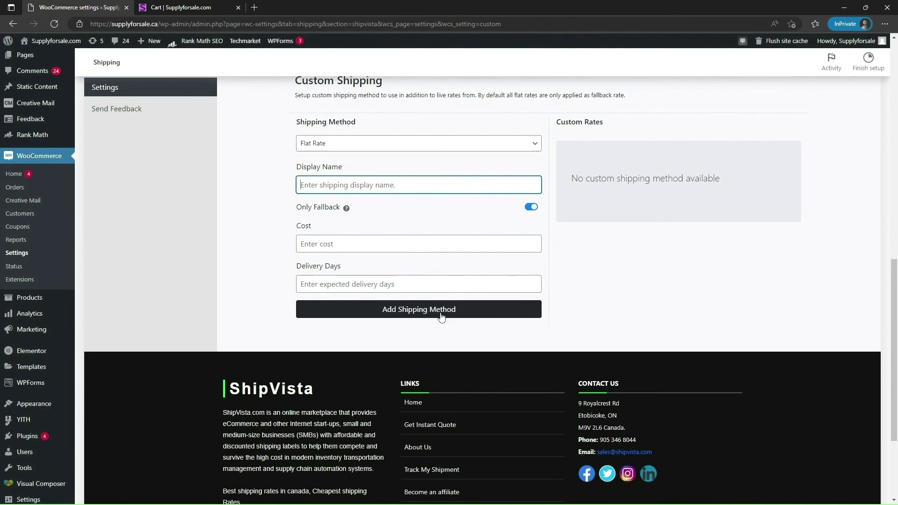
Enable the Google Places API in Shipvista's Third Party APIs settings and save, leaving the API key blank.
{"action": "scroll", "coordinate": [528, 317], "scroll_direction": "up", "scroll_amount": 3}
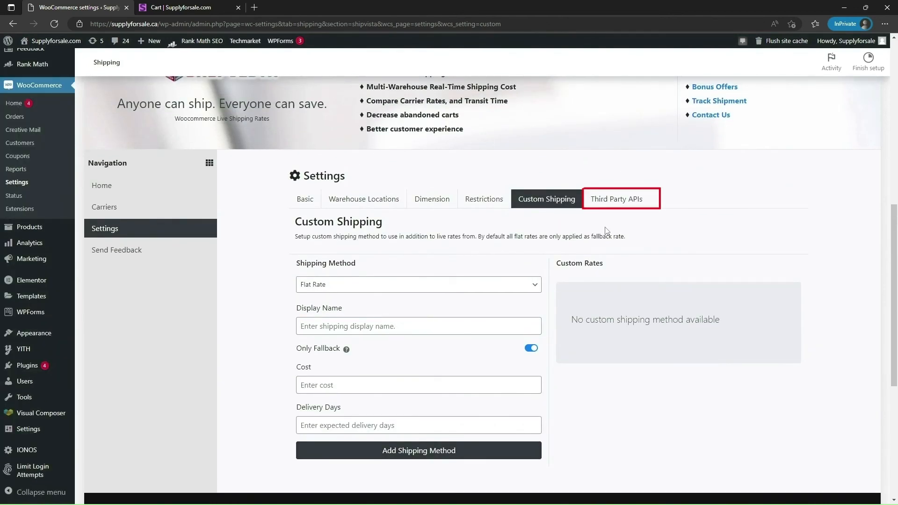
{"action": "left_click", "coordinate": [621, 205]}
{"action": "scroll", "coordinate": [602, 237], "scroll_direction": "down", "scroll_amount": 10}
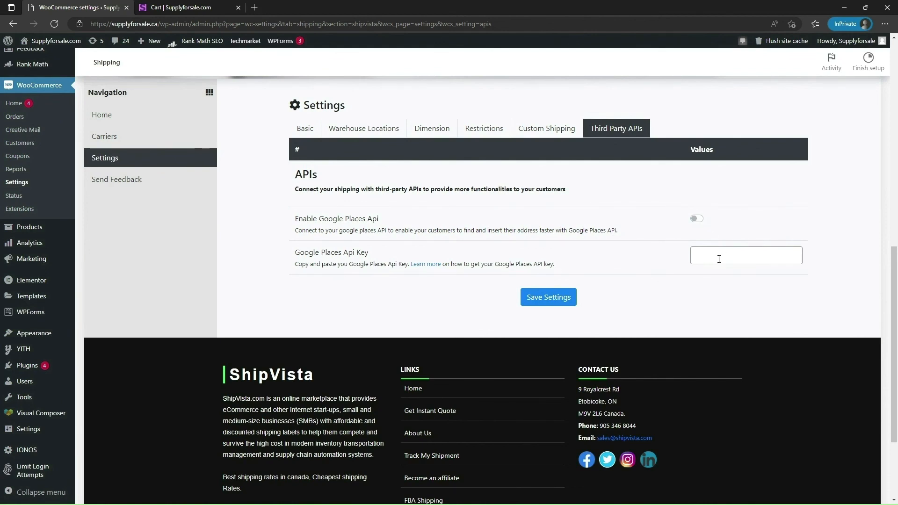
{"action": "left_click", "coordinate": [698, 219]}
{"action": "left_click", "coordinate": [545, 298]}
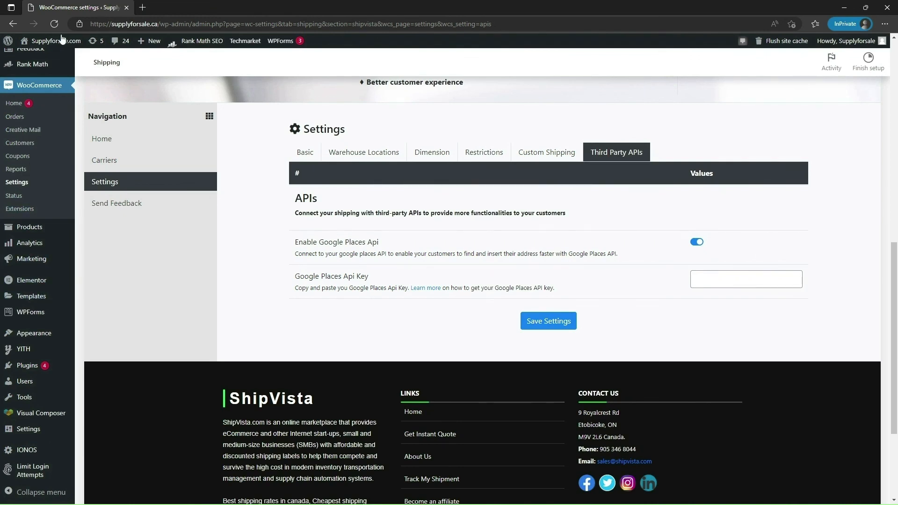
Visit the Supplyforsale storefront and add the 45W T-Tip replacement power adapter for MacBook Air to the cart.
{"action": "left_click", "coordinate": [55, 53]}
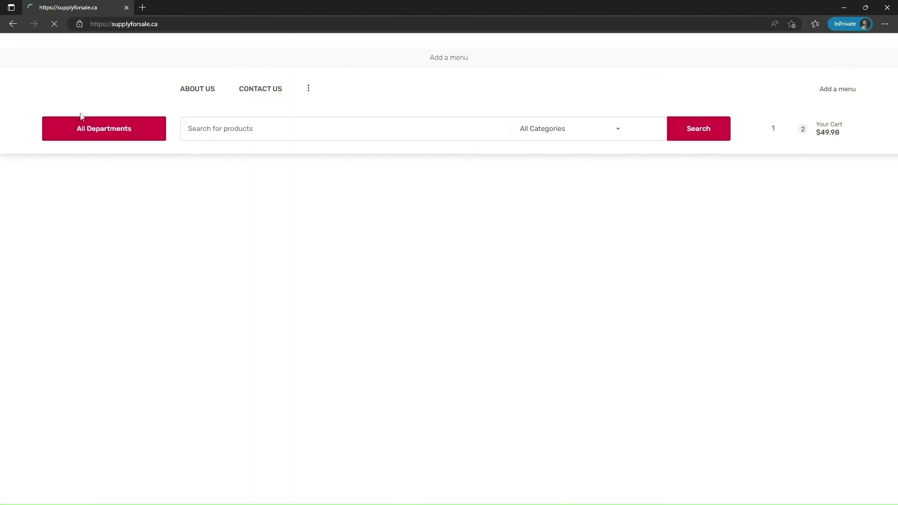
{"action": "left_click", "coordinate": [515, 398]}
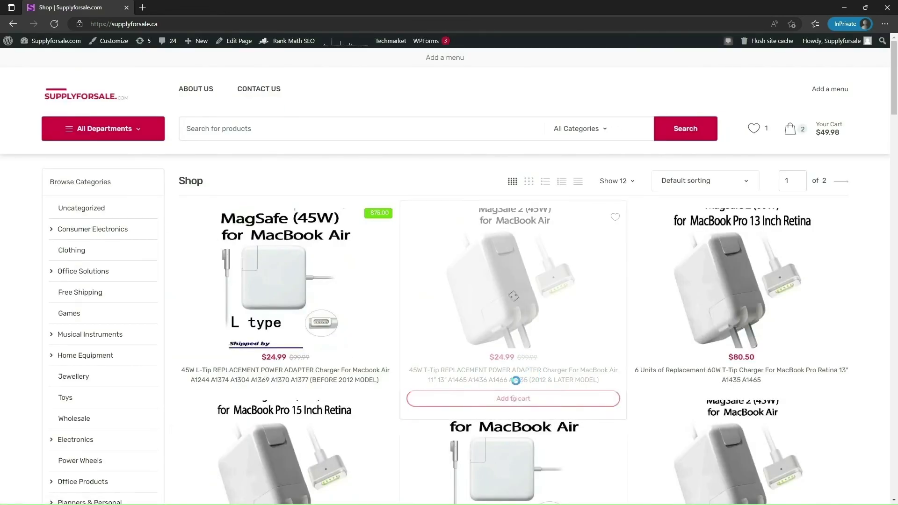